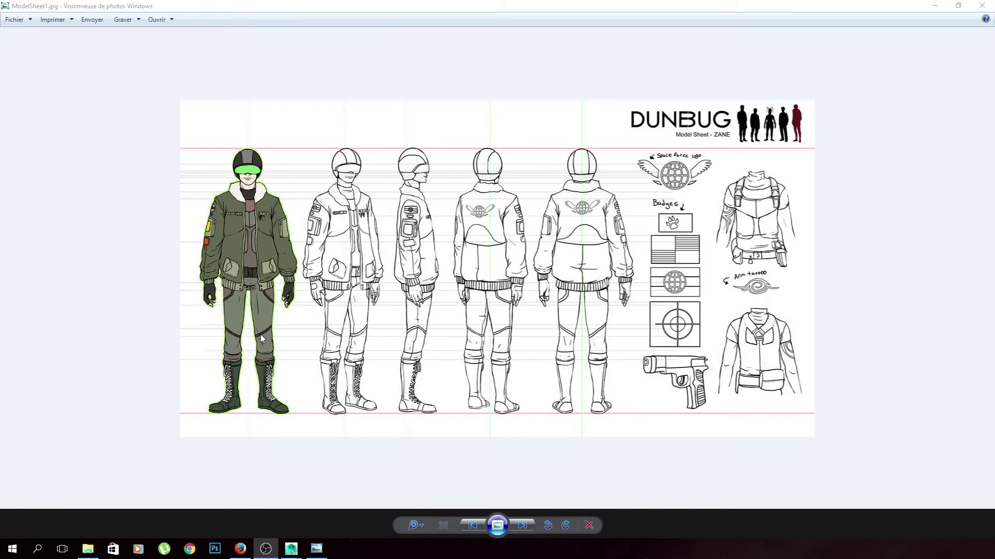
scroll(260, 334, up, 2)
scroll(243, 481, up, 1)
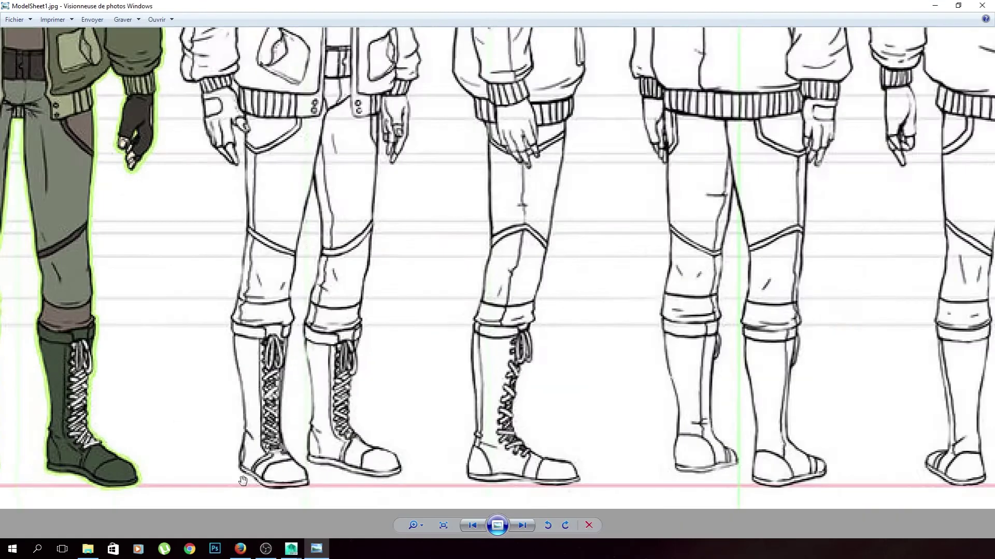
scroll(242, 481, up, 1)
scroll(361, 348, up, 1)
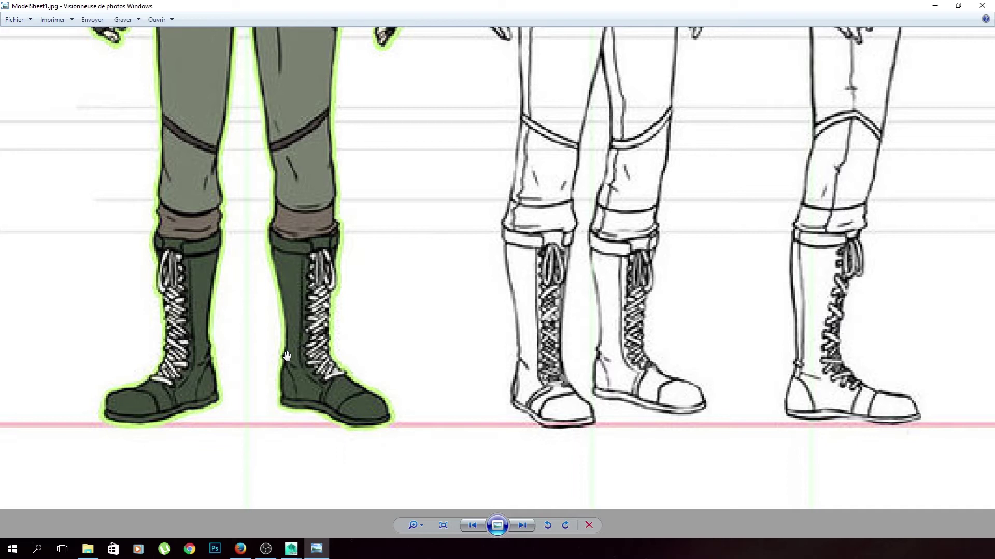
scroll(287, 356, down, 5)
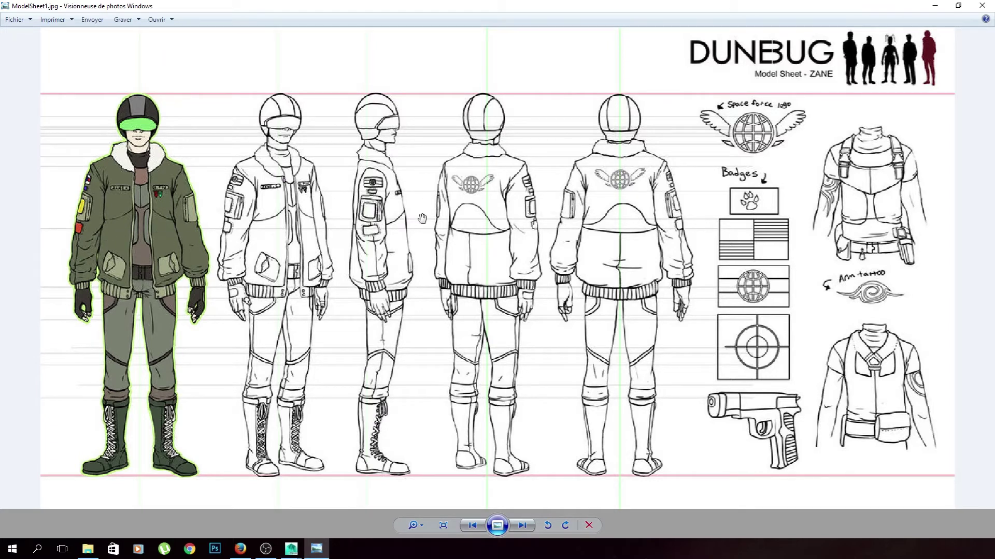
- Flip between modelSheet2.png and ModelSheet1.jpg, then advance to the superhero sheet modelSheet3.png
key(Right)
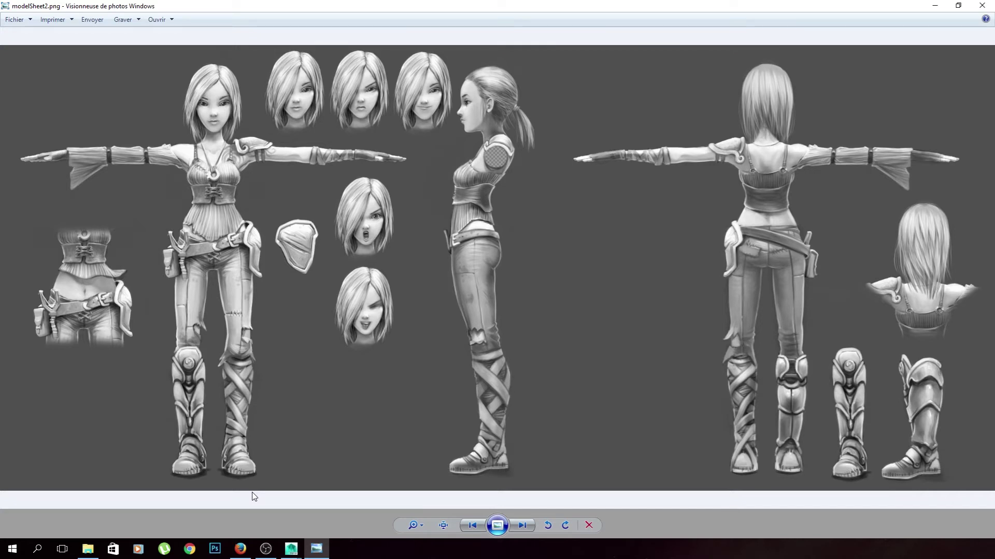
key(Left)
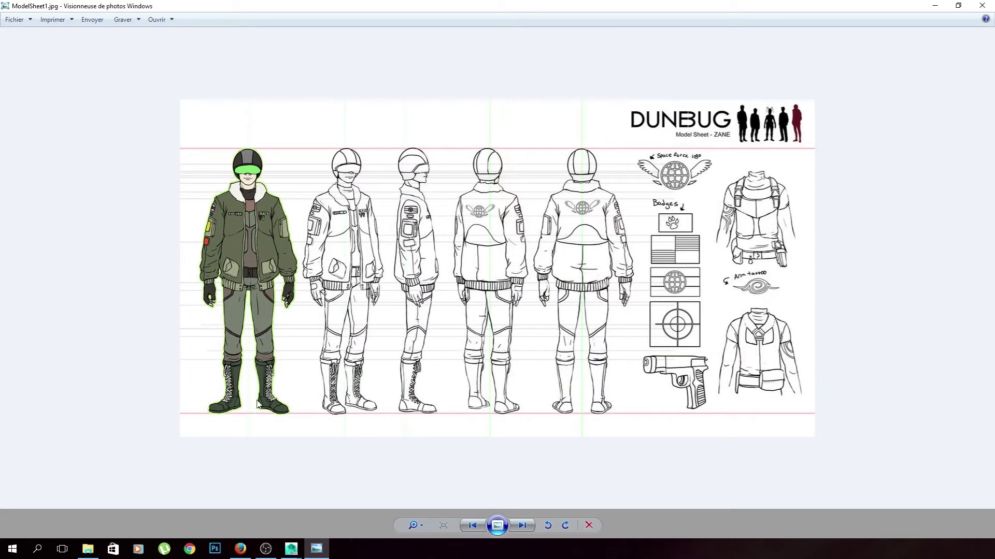
key(Right)
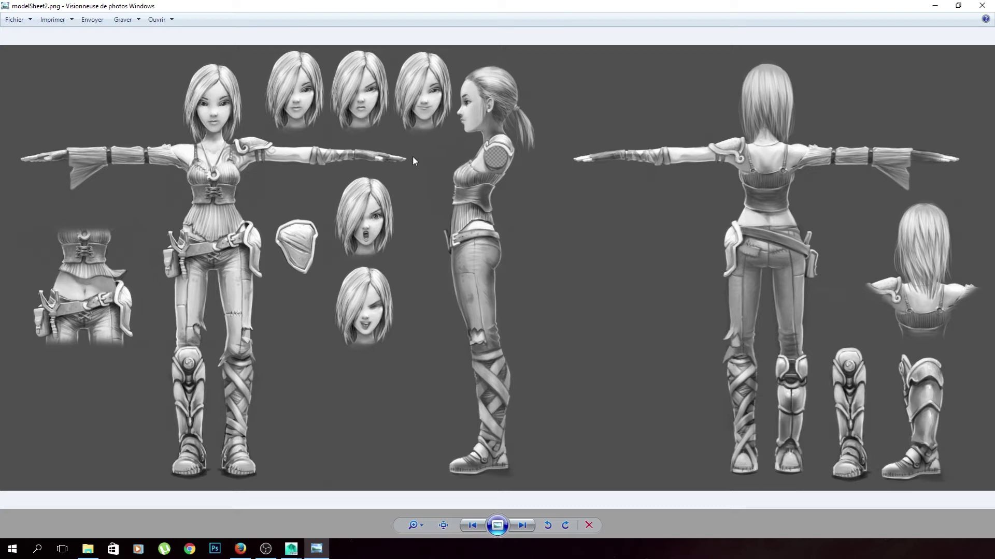
key(Right)
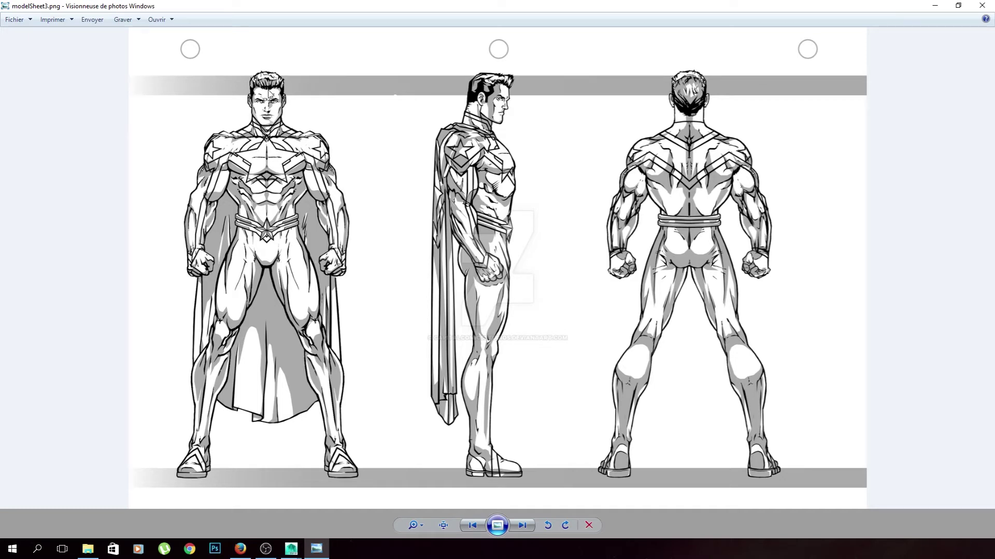
- Zoom in on the superhero's face, pan, zoom back out, then advance to ModelSheet4.jpg
scroll(264, 100, up, 3)
scroll(218, 92, up, 3)
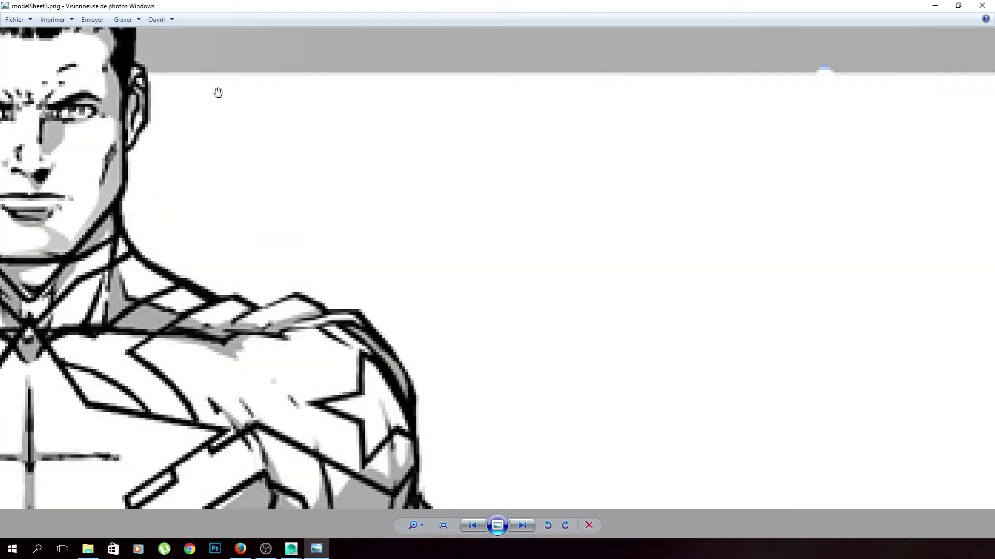
drag(218, 92, 433, 144)
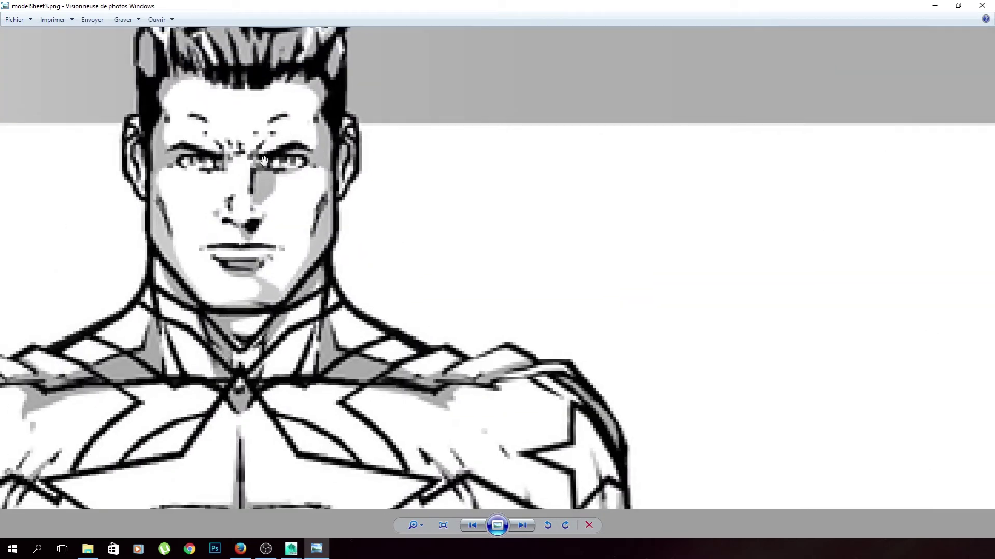
scroll(292, 209, down, 1)
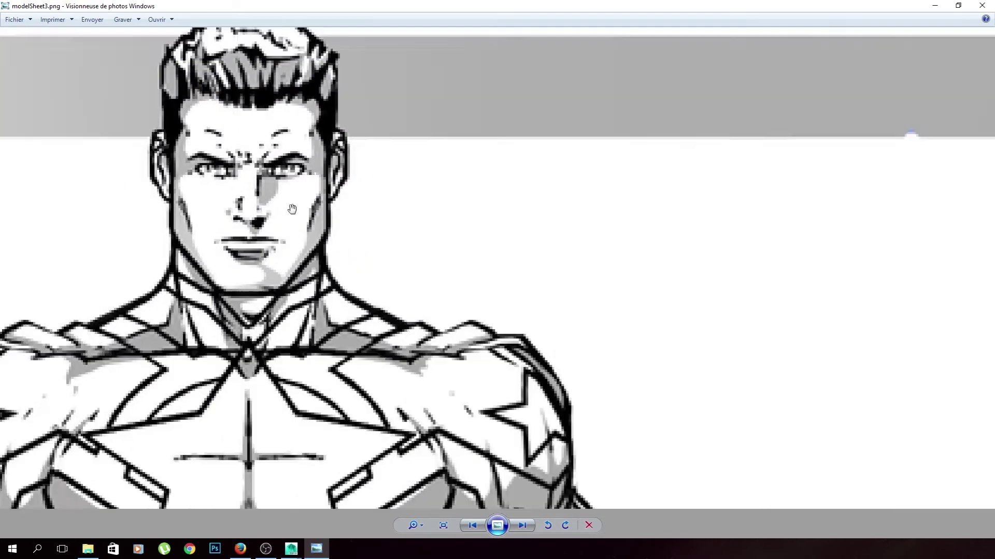
scroll(292, 209, down, 2)
scroll(312, 233, down, 1)
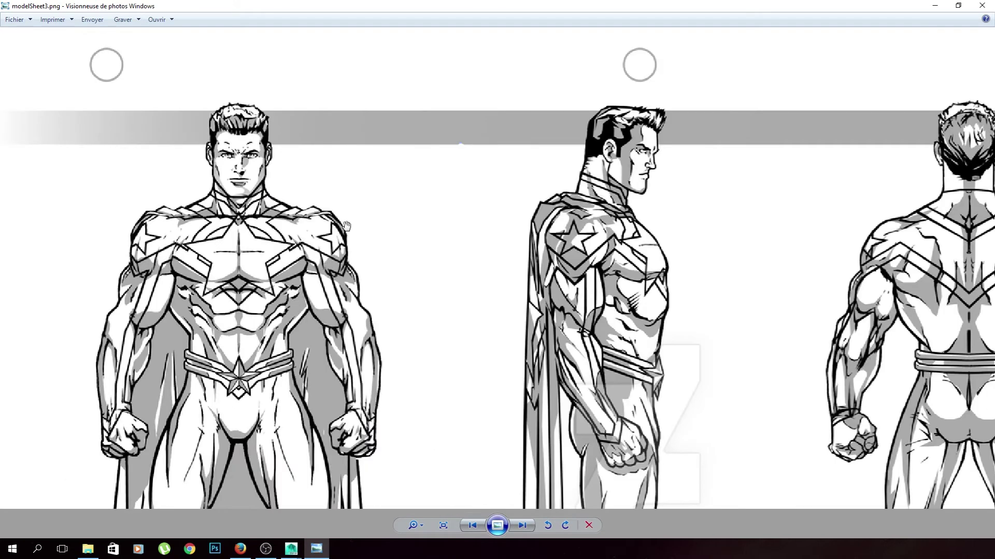
scroll(305, 330, down, 2)
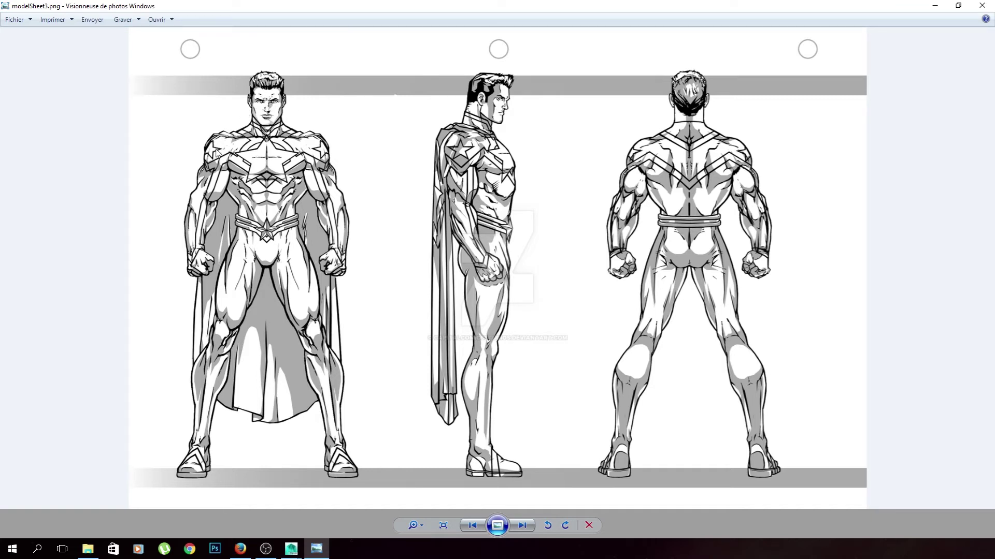
key(Right)
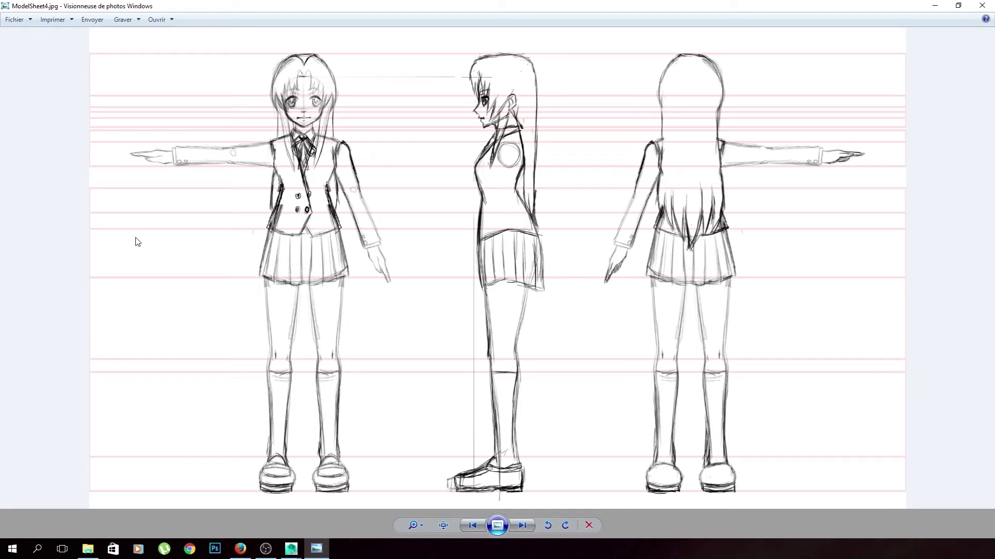
- Advance to the dinosaur sheet ModelSheet5.jpg
key(Right)
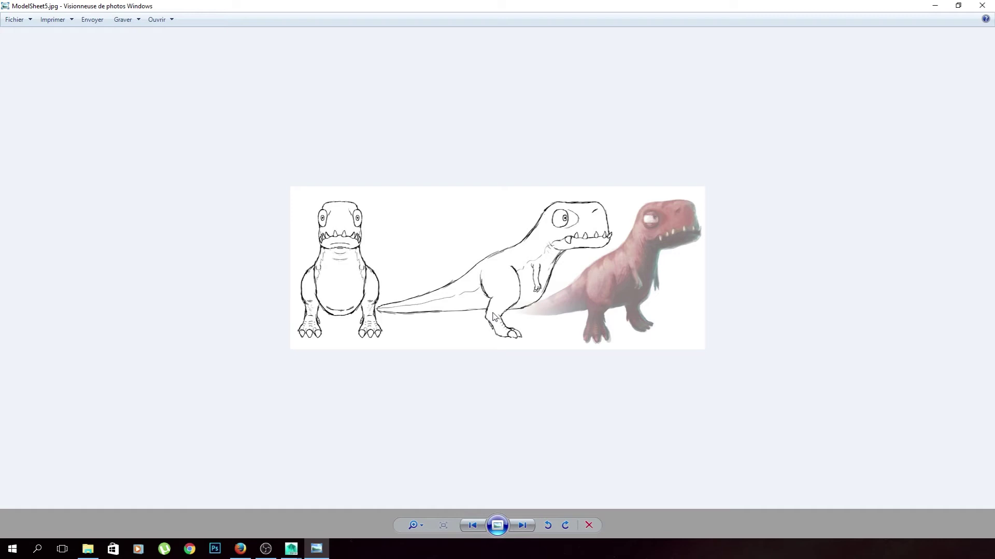
- Zoom the dinosaur sheet in and out, then page Previous/Next back to modelSheet2.png
scroll(363, 288, up, 3)
scroll(290, 291, up, 2)
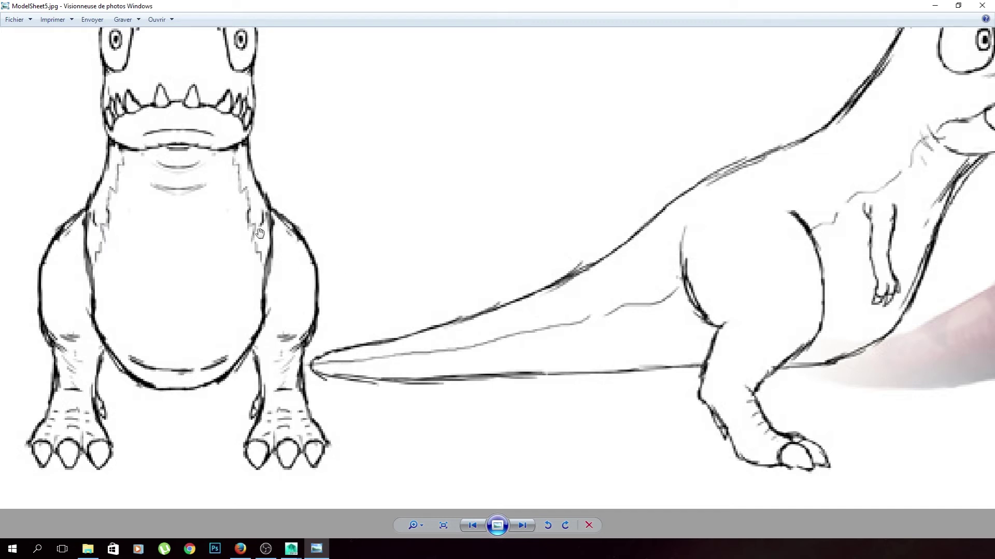
scroll(317, 254, down, 3)
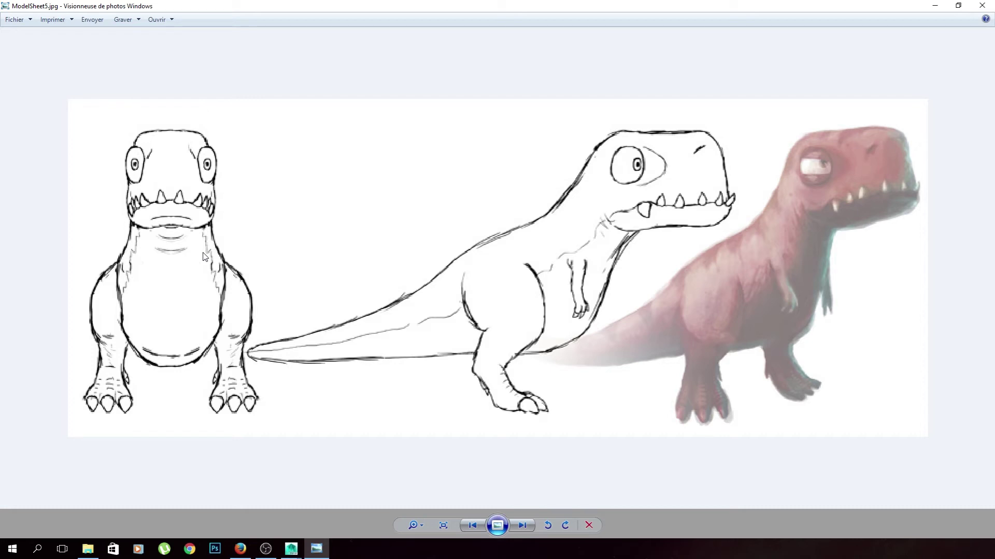
click(481, 530)
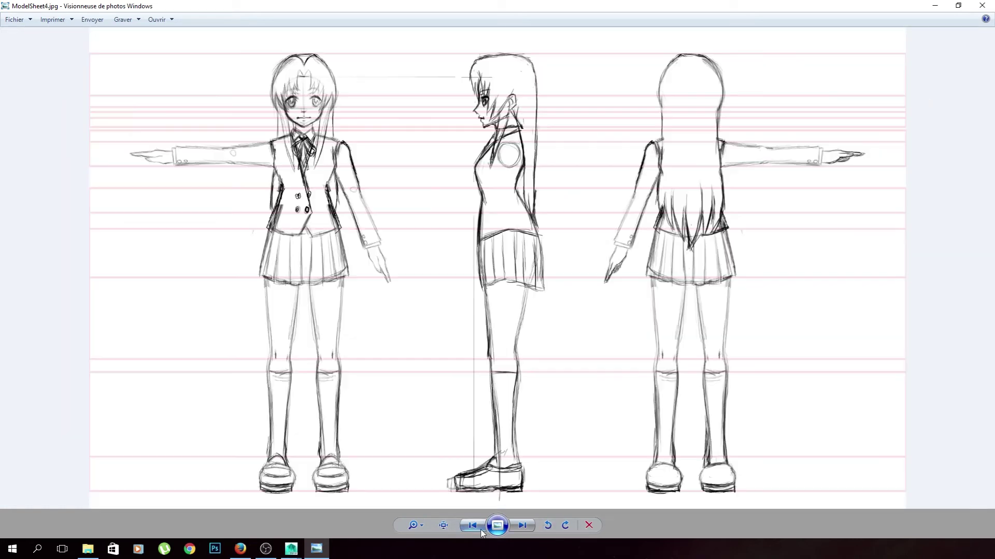
click(522, 526)
click(478, 528)
click(478, 527)
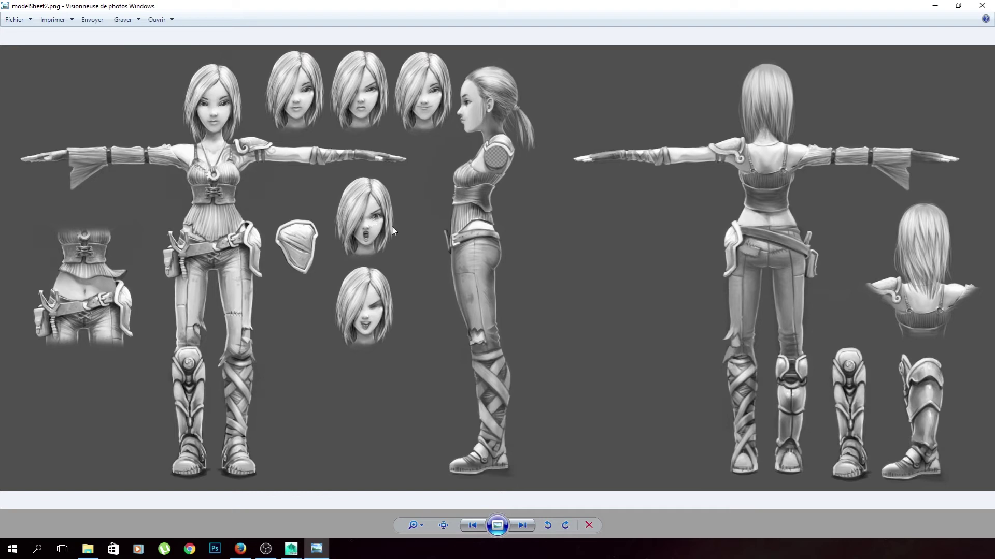
key(Right)
key(Right)
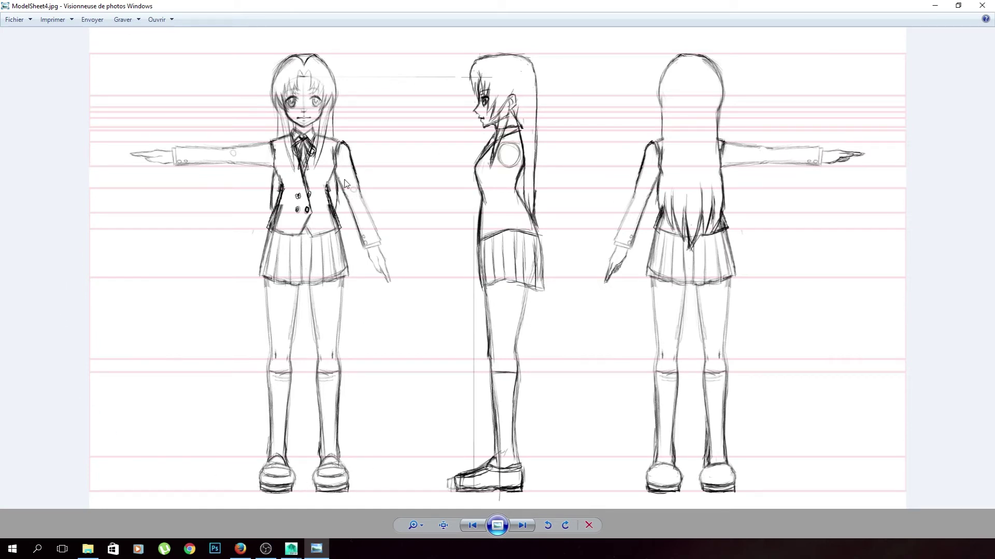
key(Left)
key(Left)
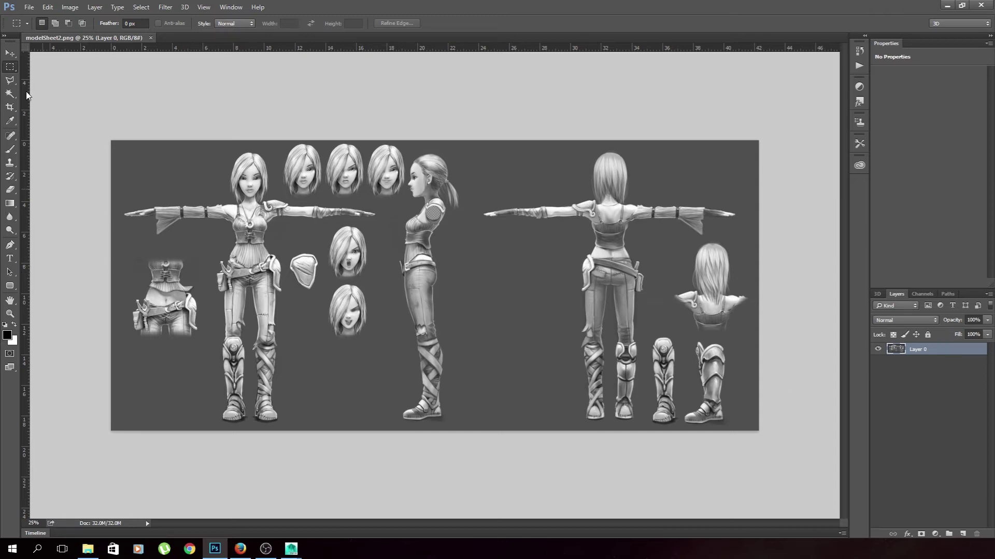
- Crop modelSheet2.png to a rectangle around the front-view figure and save under a new name
click(9, 80)
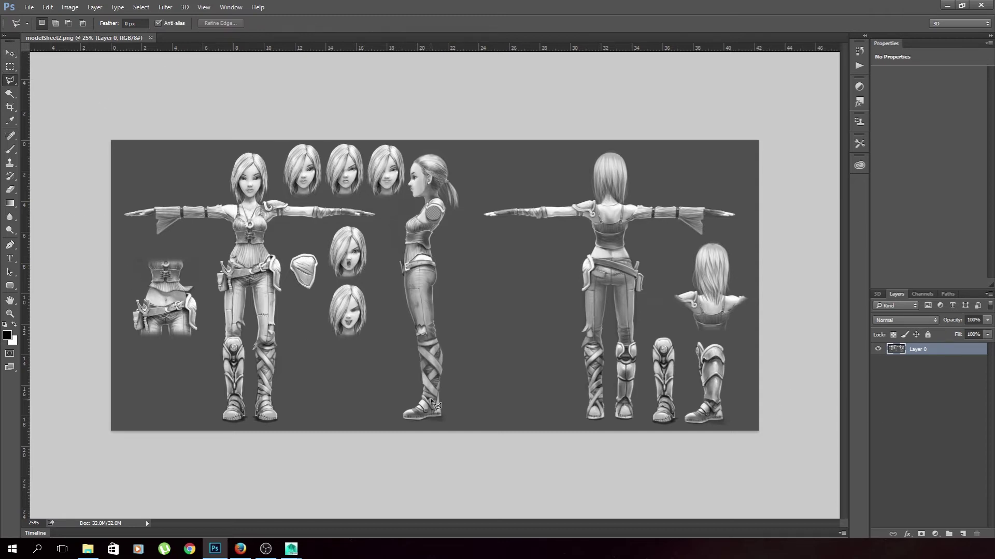
key(m)
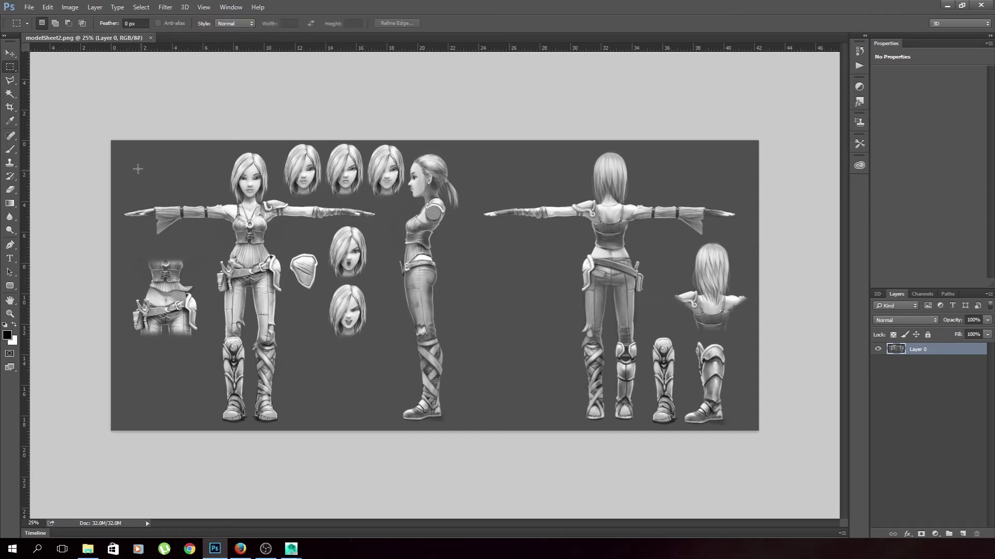
drag(118, 149, 384, 427)
click(71, 8)
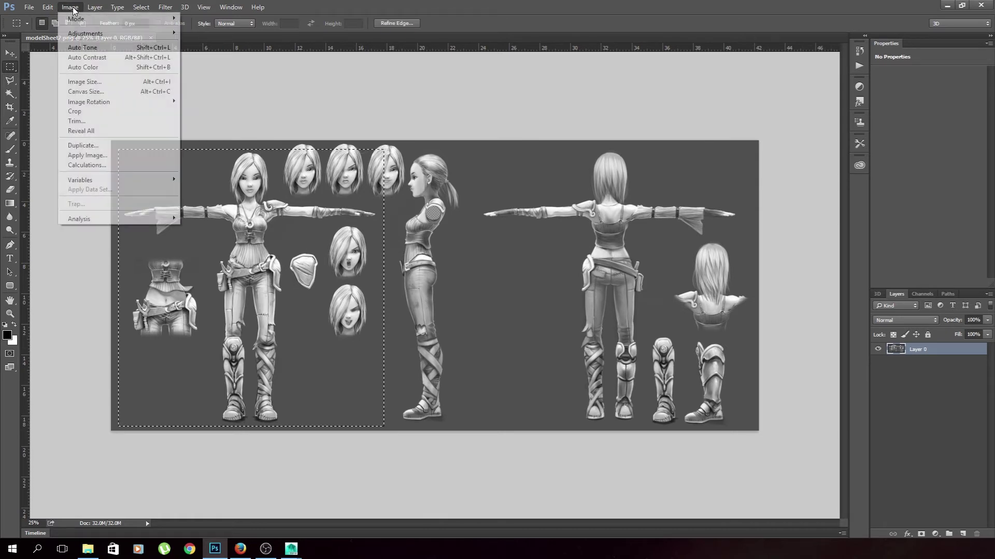
click(100, 109)
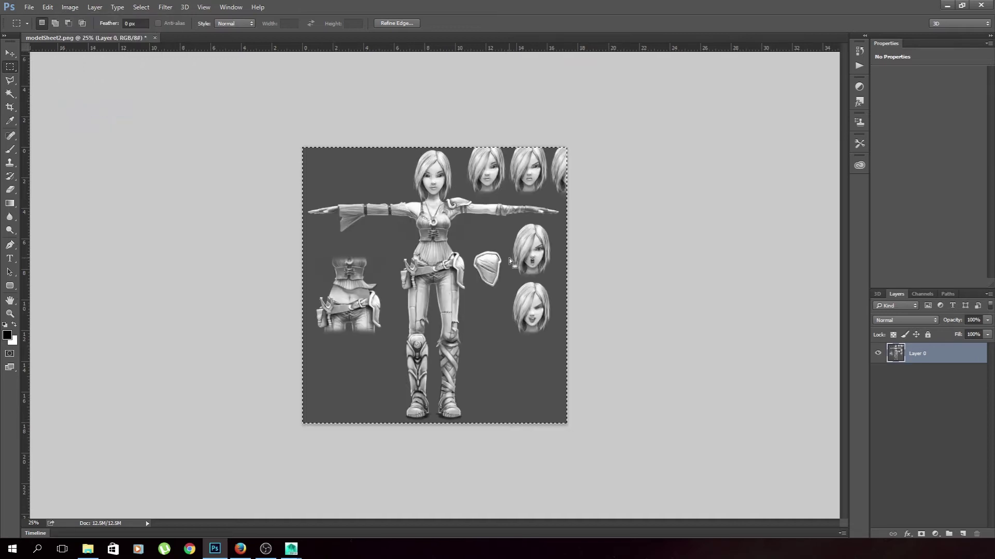
key(ctrl+shift+s)
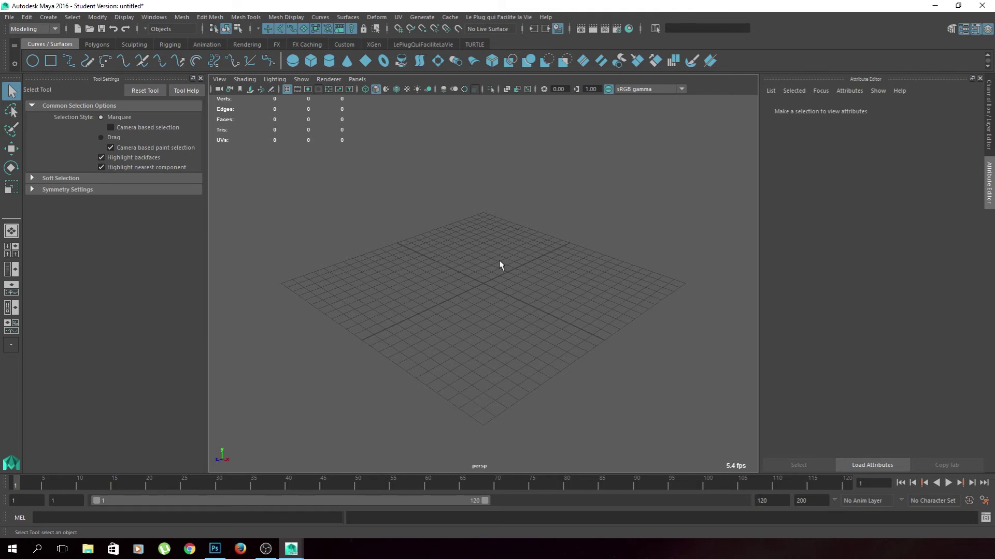
- Import a perspective image plane, delete it as misplaced, and maximize the front view
click(214, 79)
mouse_move(241, 269)
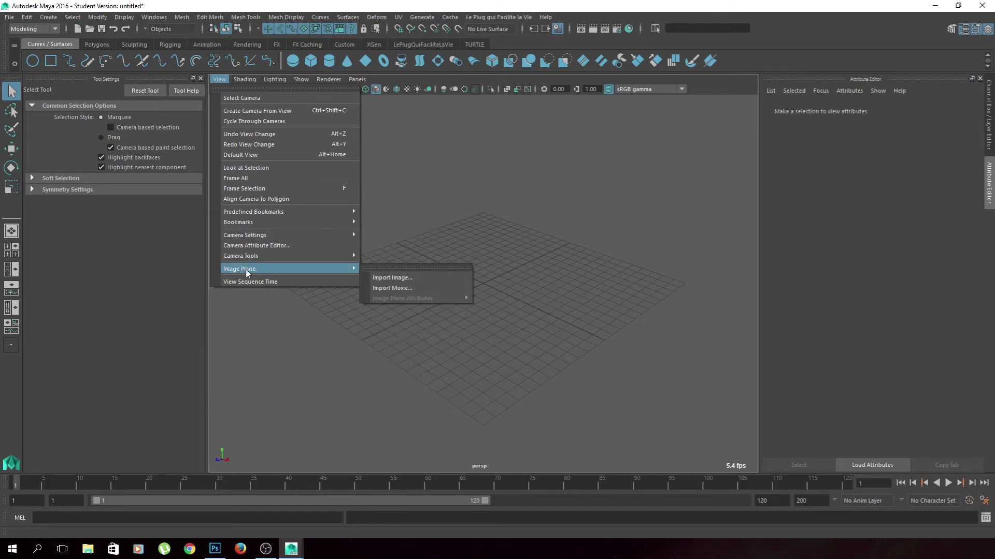
click(386, 277)
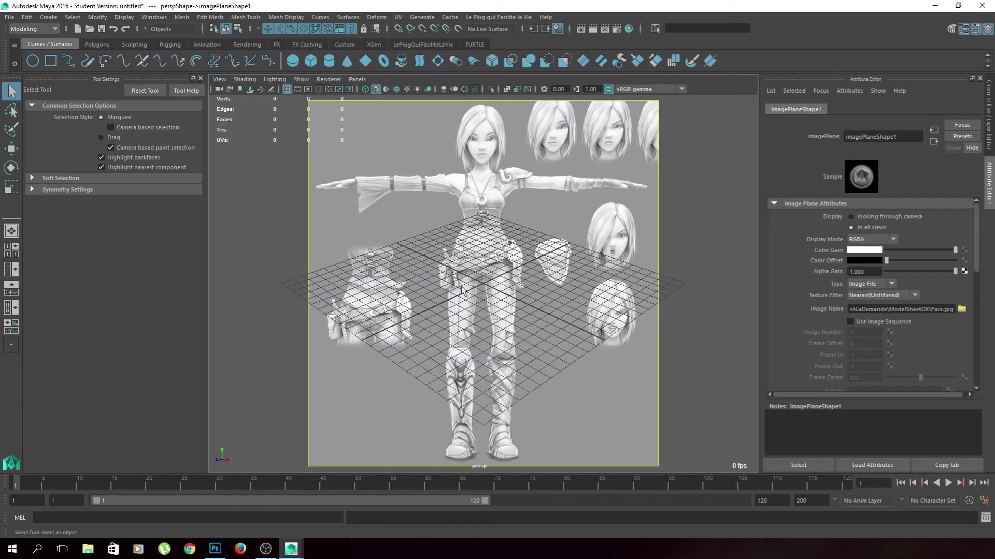
mouse_move(488, 299)
alt+mouse_down()
mouse_move(488, 288)
mouse_move(586, 256)
mouse_move(440, 285)
mouse_move(534, 290)
alt+mouse_up()
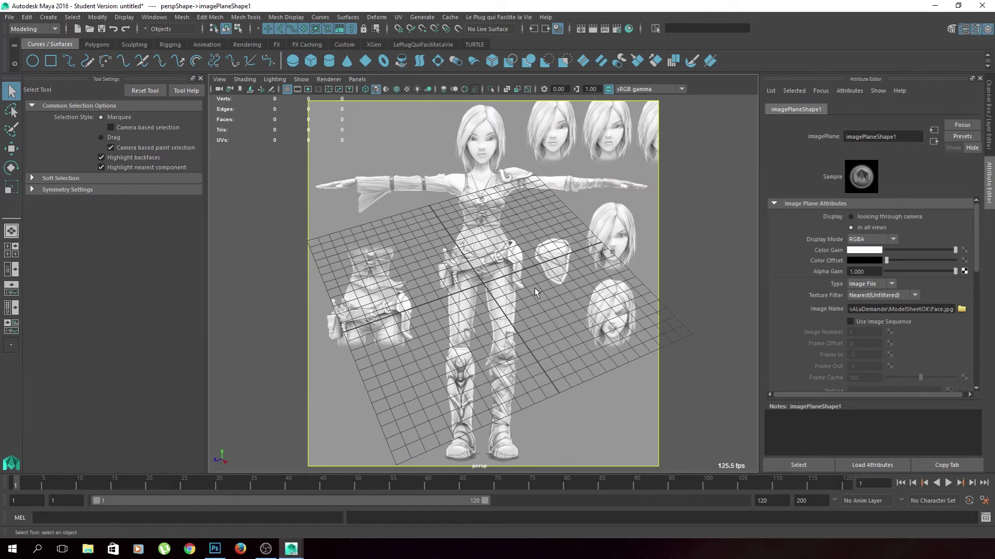
key(Delete)
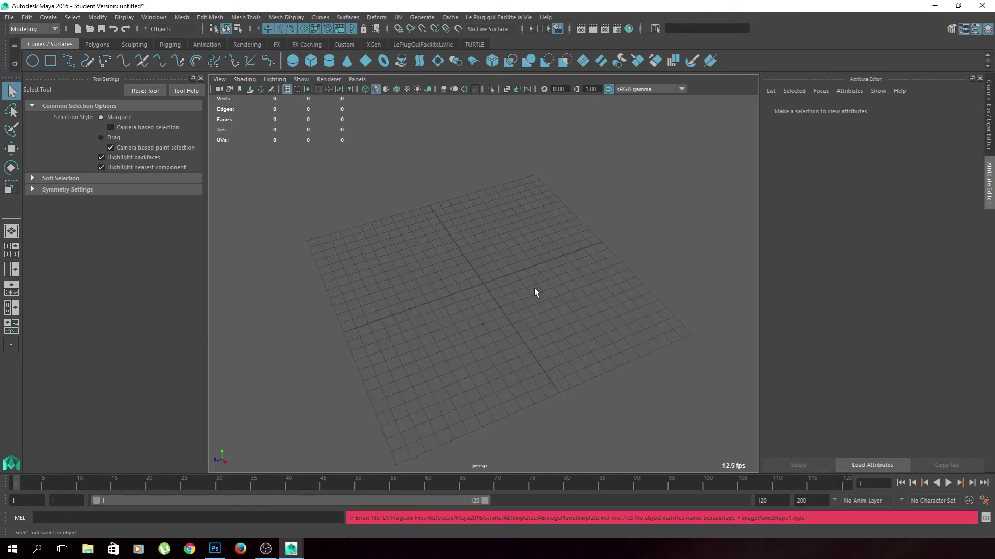
key(space)
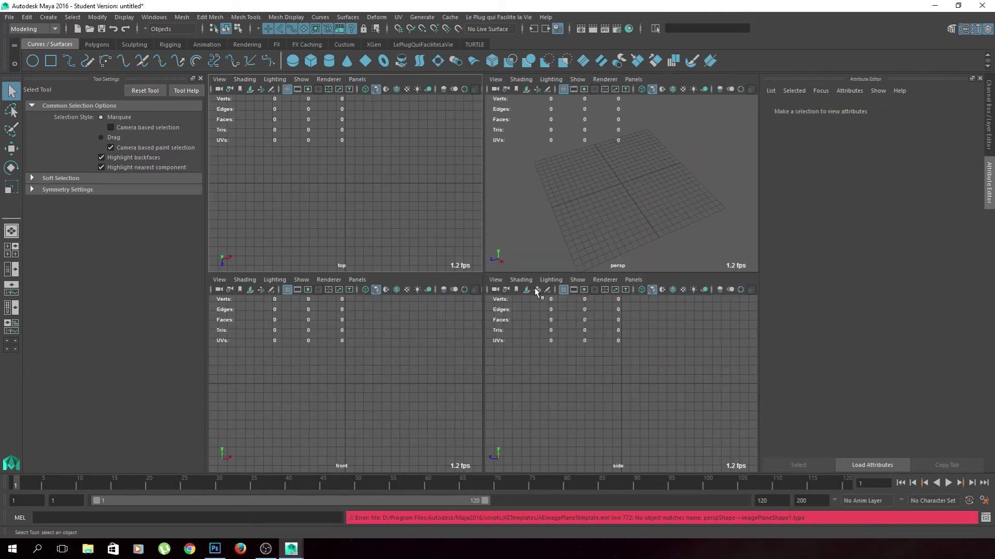
key(space)
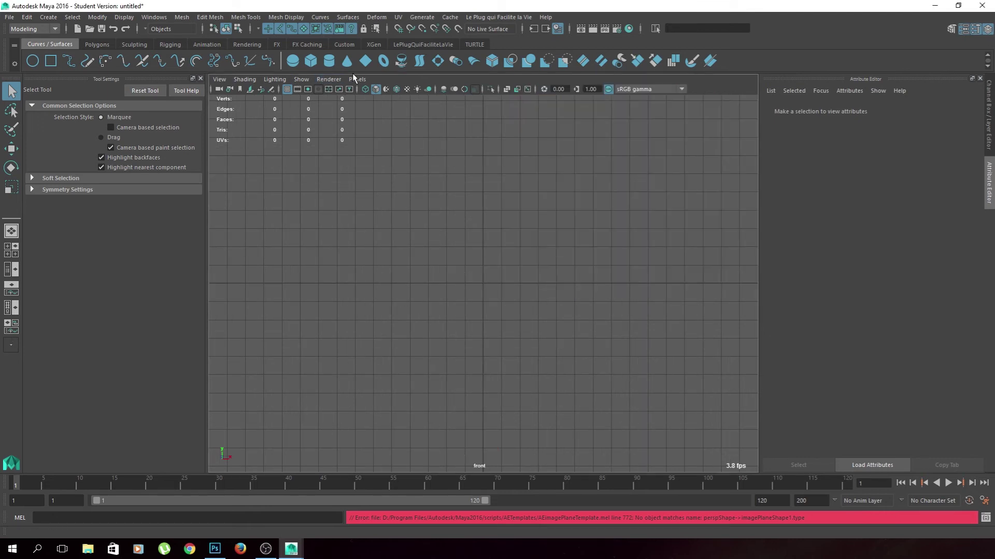
- Import Face.jpg as the front camera's image plane, then maximize the side view
click(357, 79)
click(220, 79)
mouse_move(239, 269)
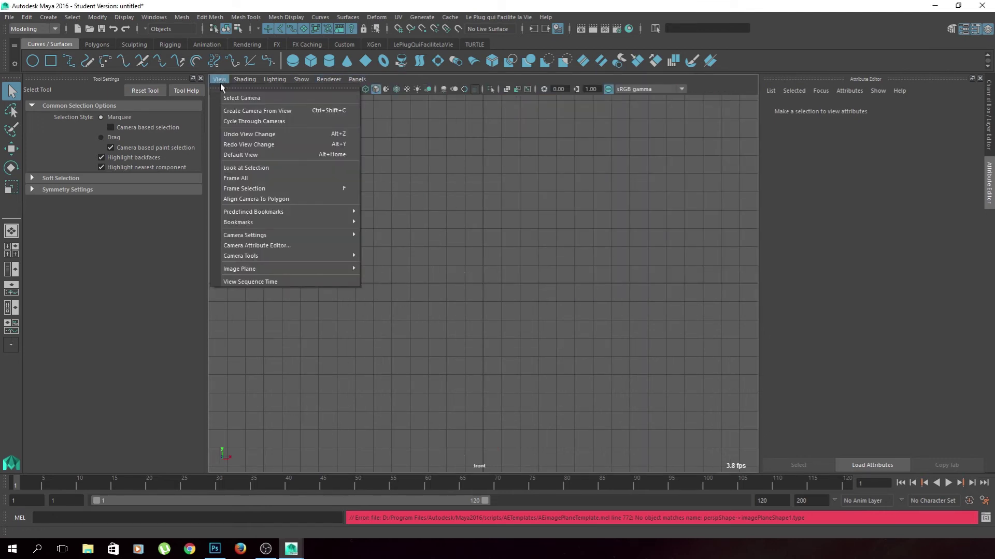
click(386, 278)
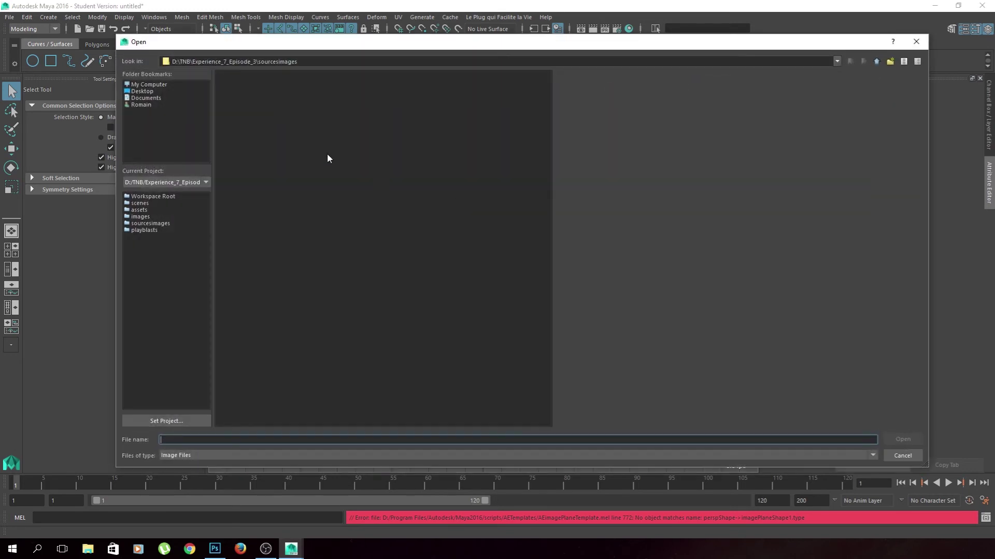
click(238, 84)
click(901, 439)
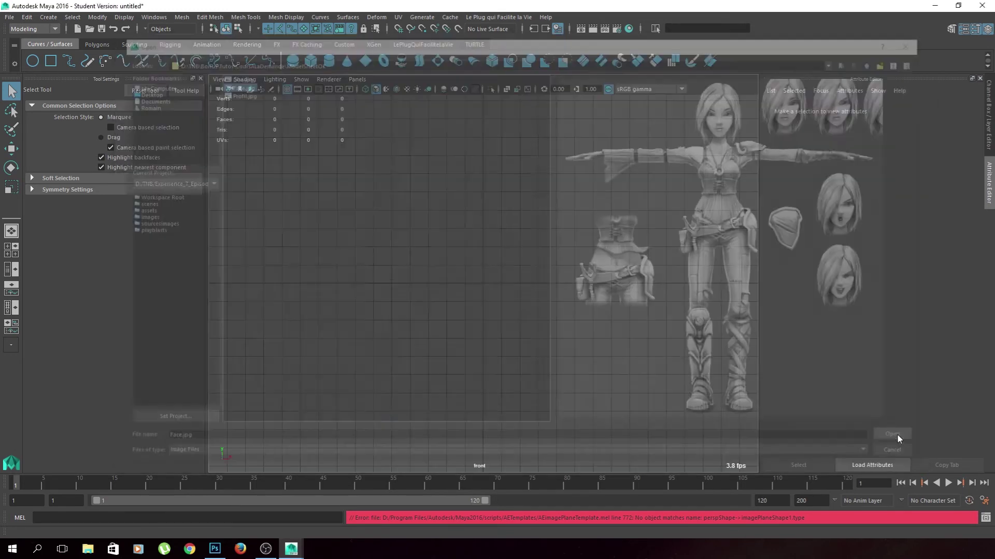
key(space)
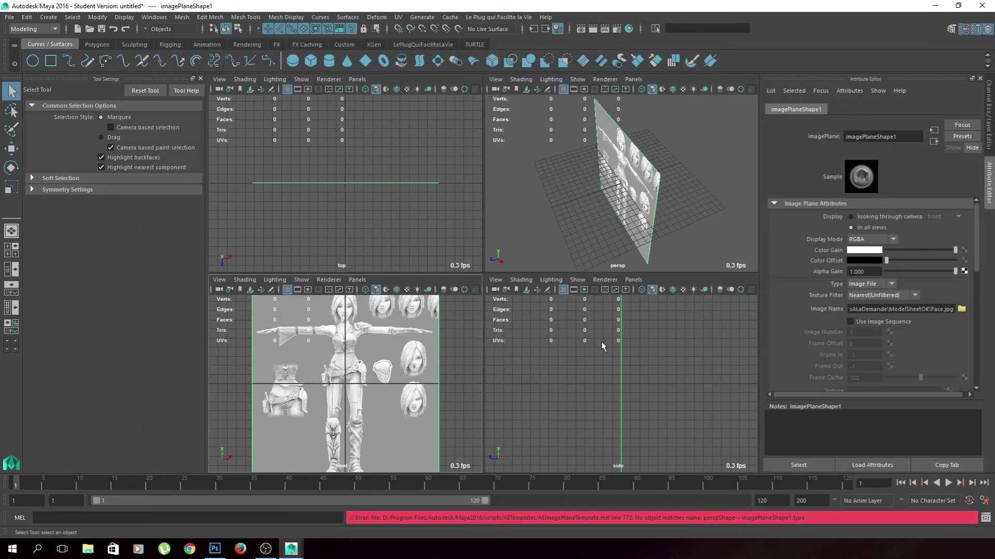
key(space)
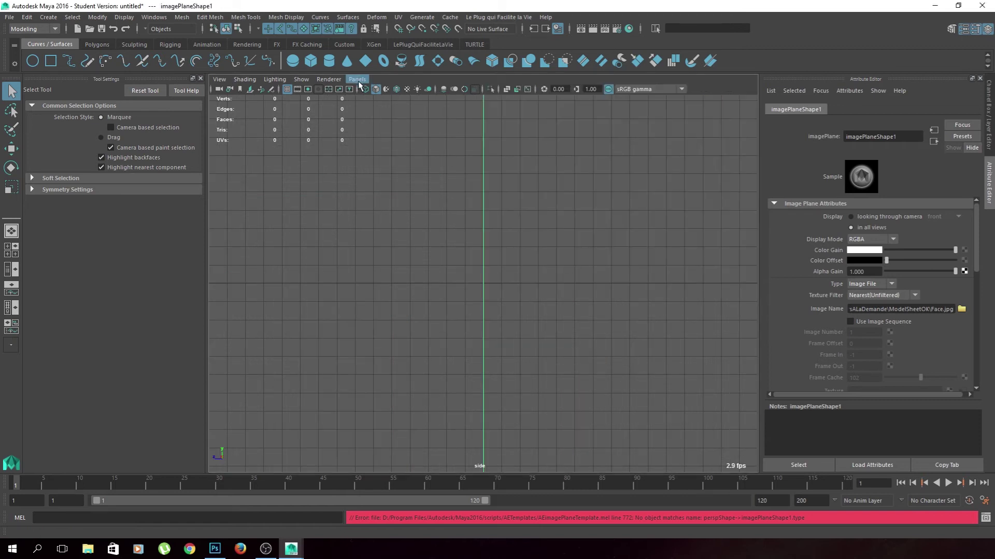
- Import Profil.jpg as the side camera's image plane, then maximize the perspective view
click(357, 78)
click(220, 79)
mouse_move(265, 268)
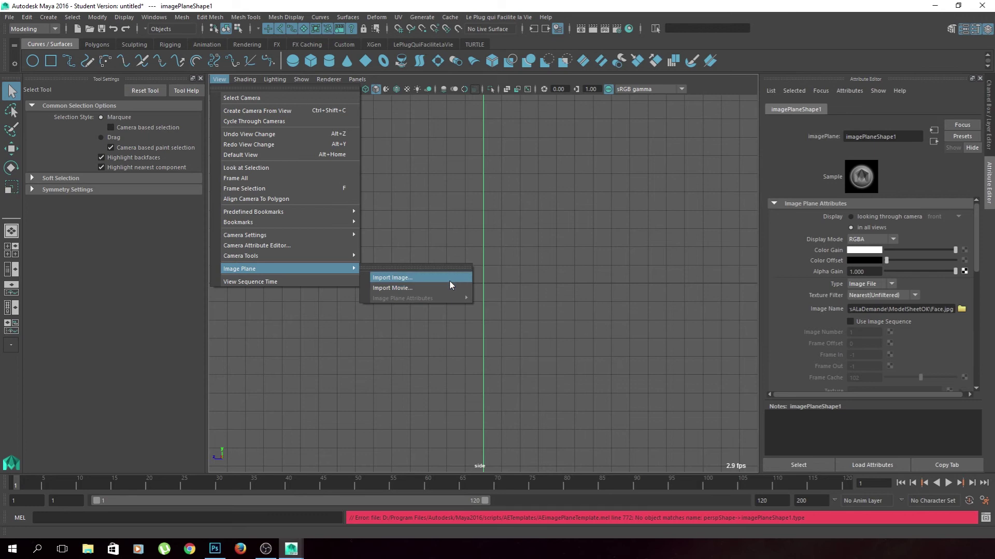
click(449, 279)
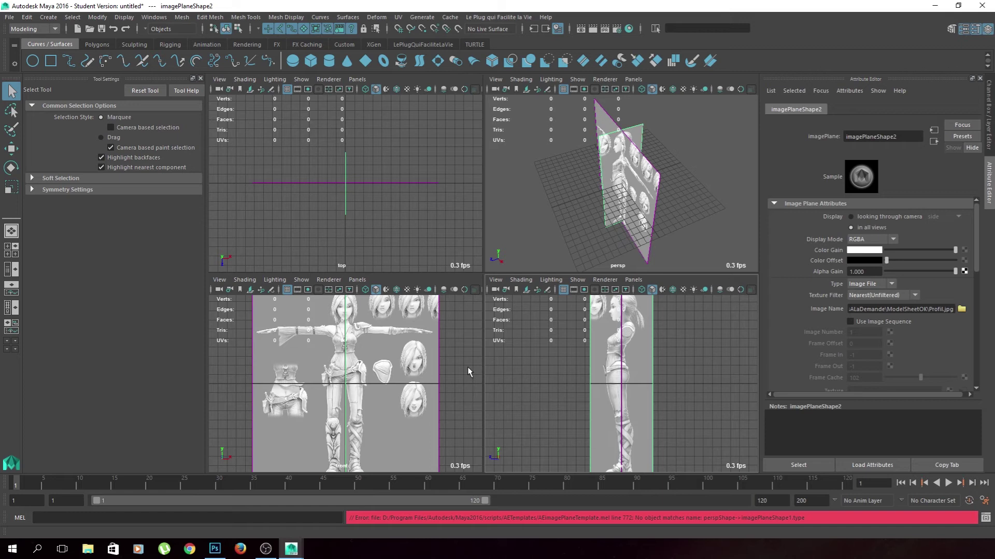
key(space)
- Move imagePlane2 left along X clear of the front plane, then orbit to view both
alt+drag(536, 279, 507, 334)
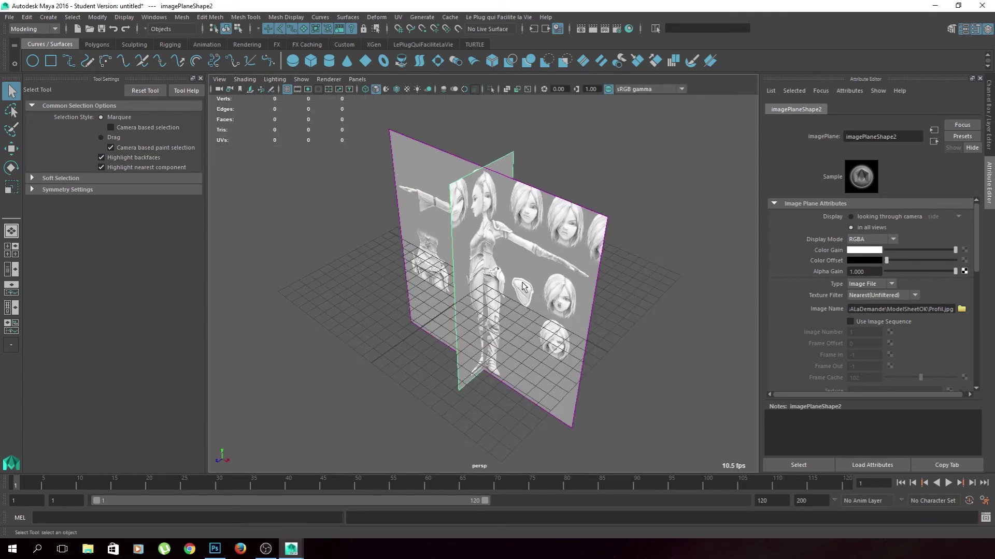
key(w)
click(463, 362)
mouse_move(528, 306)
mouse_down()
mouse_move(456, 317)
mouse_move(475, 295)
mouse_move(481, 309)
mouse_move(435, 310)
mouse_move(551, 304)
mouse_move(451, 340)
mouse_move(464, 317)
mouse_up()
click(455, 318)
click(476, 295)
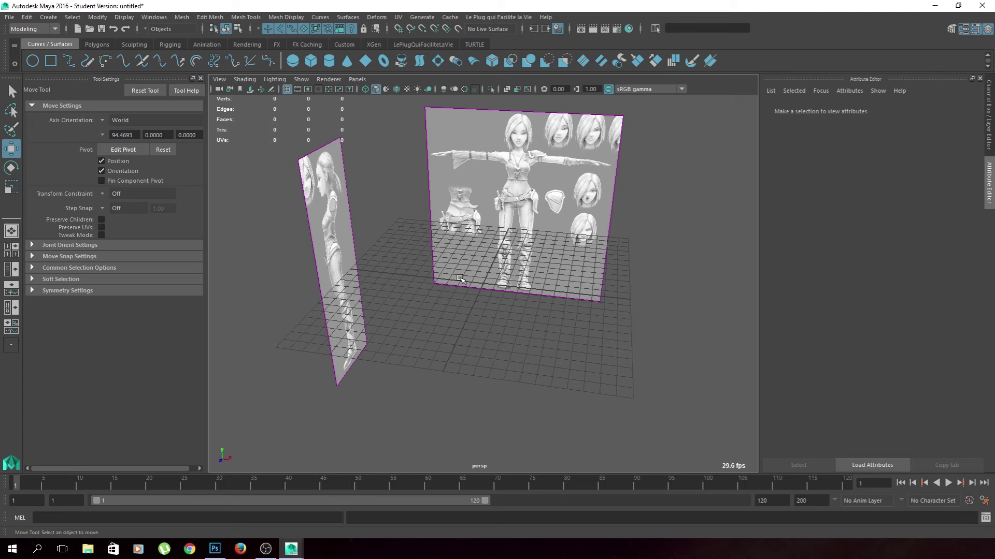
mouse_move(460, 280)
alt+mouse_down()
mouse_move(518, 328)
mouse_move(468, 309)
mouse_move(495, 310)
alt+mouse_up()
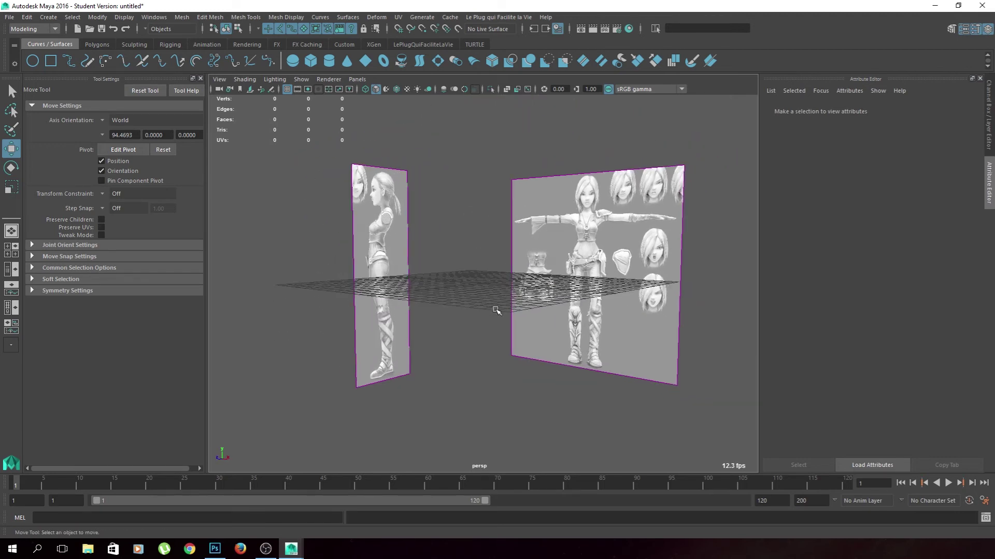
mouse_move(420, 311)
alt+mouse_down()
mouse_move(483, 318)
mouse_move(344, 317)
mouse_move(404, 362)
mouse_move(473, 326)
alt+mouse_up()
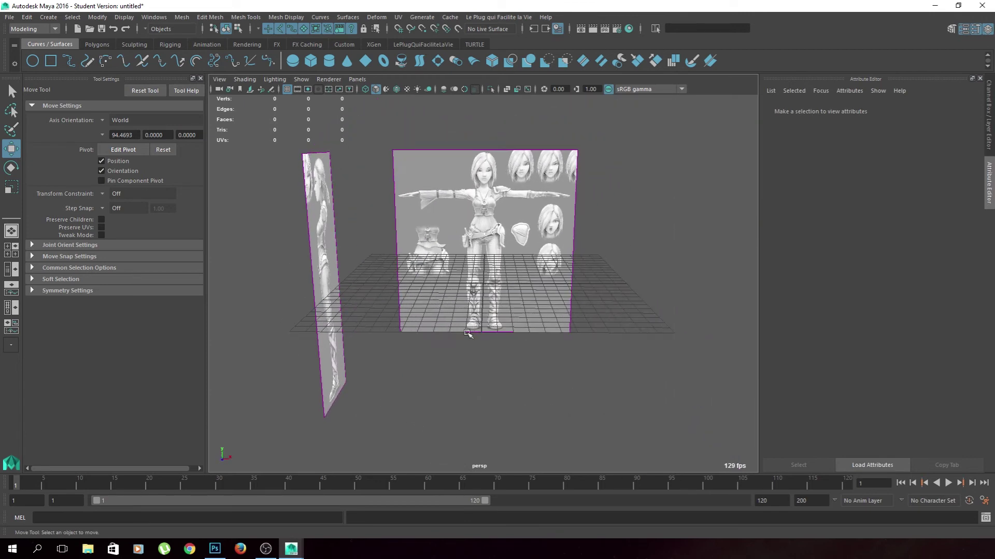
- Push the side image plane into the front plane, frame it, and orbit to a high frontal view
click(317, 221)
mouse_move(343, 229)
alt+mouse_down()
mouse_move(394, 249)
mouse_move(591, 213)
alt+mouse_up()
key(f)
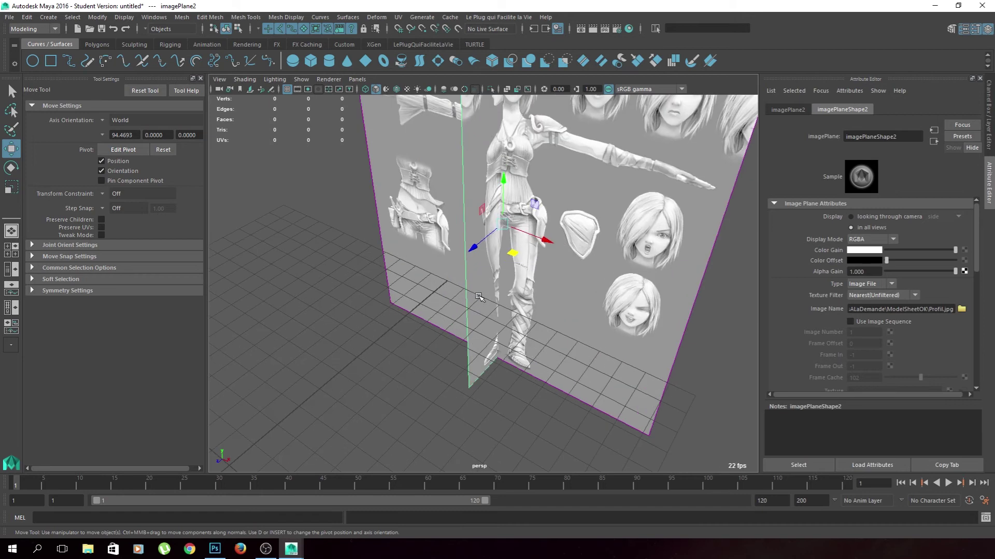
mouse_move(478, 297)
alt+mouse_down()
mouse_move(451, 271)
mouse_move(344, 344)
alt+mouse_up()
alt+drag(450, 340, 445, 377)
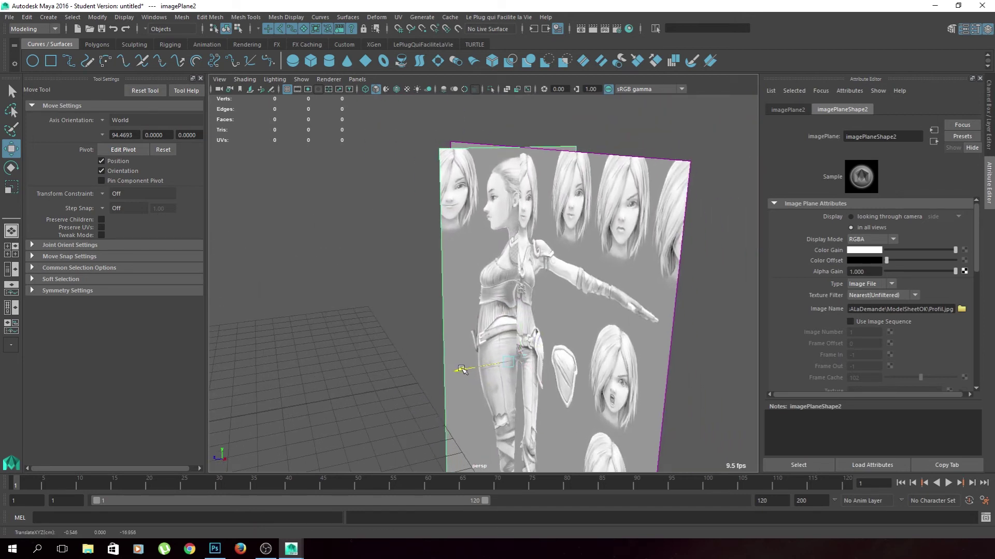
alt+middle_drag(468, 369, 478, 229)
mouse_move(478, 230)
alt+mouse_down()
mouse_move(522, 211)
mouse_move(443, 414)
alt+mouse_up()
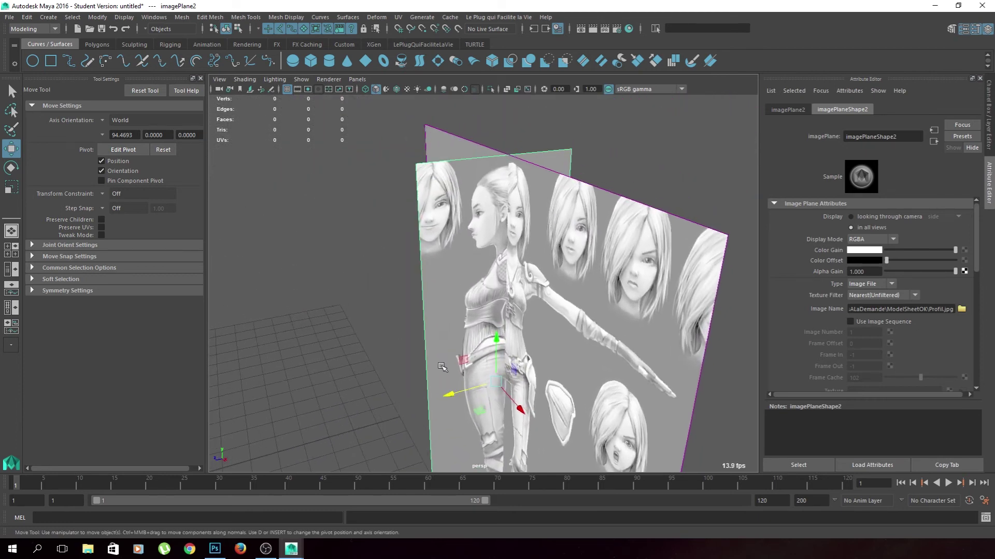
- Zoom in and out, then slide the side plane left away from the front plane
scroll(444, 415, up, 5)
mouse_move(443, 415)
alt+mouse_down()
mouse_move(517, 378)
mouse_move(440, 357)
alt+mouse_up()
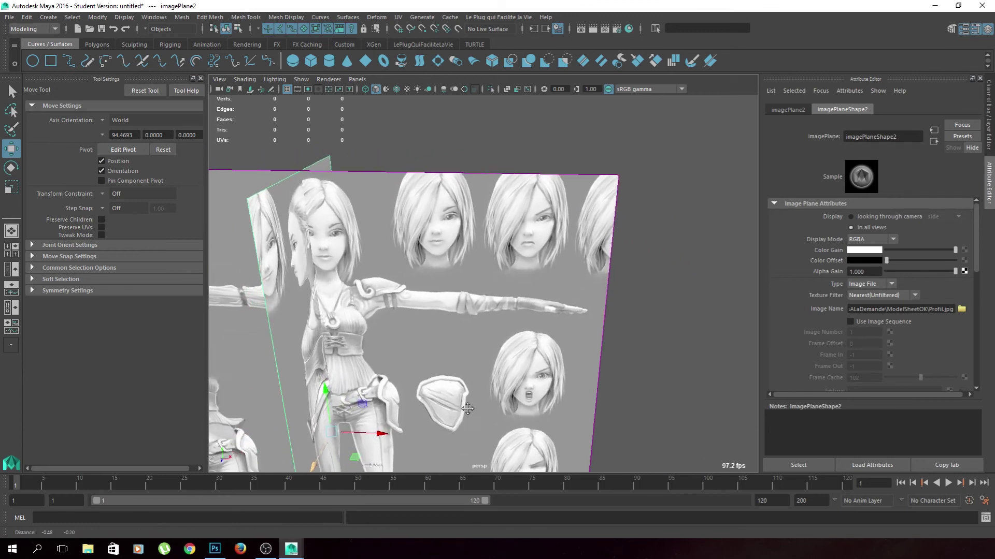
scroll(517, 379, down, 5)
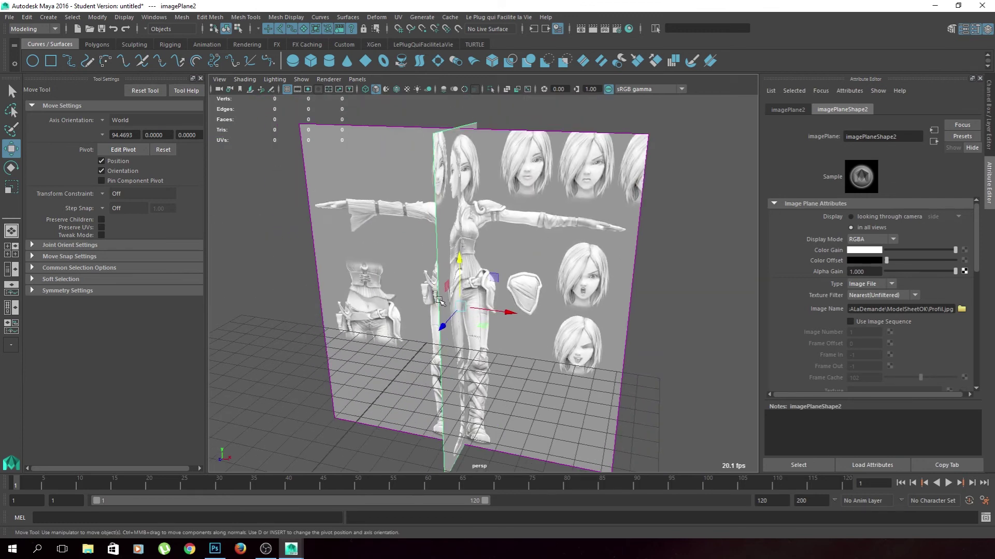
alt+right_drag(440, 357, 428, 357)
mouse_move(428, 356)
alt+mouse_down()
mouse_move(549, 303)
mouse_move(343, 311)
mouse_move(484, 388)
mouse_move(422, 310)
alt+mouse_up()
click(404, 251)
click(358, 221)
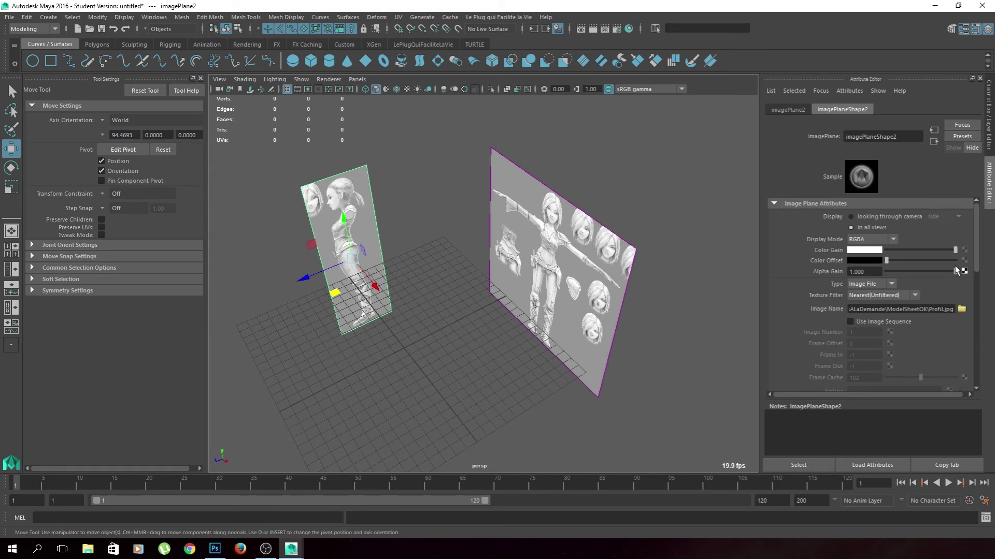
- Test the side plane's Color Gain and Alpha Gain, leaving it opaque at Alpha Gain 1.000
mouse_move(955, 250)
mouse_down()
mouse_move(869, 283)
mouse_move(954, 271)
mouse_move(887, 271)
mouse_move(954, 271)
mouse_up()
alt+drag(418, 352, 476, 339)
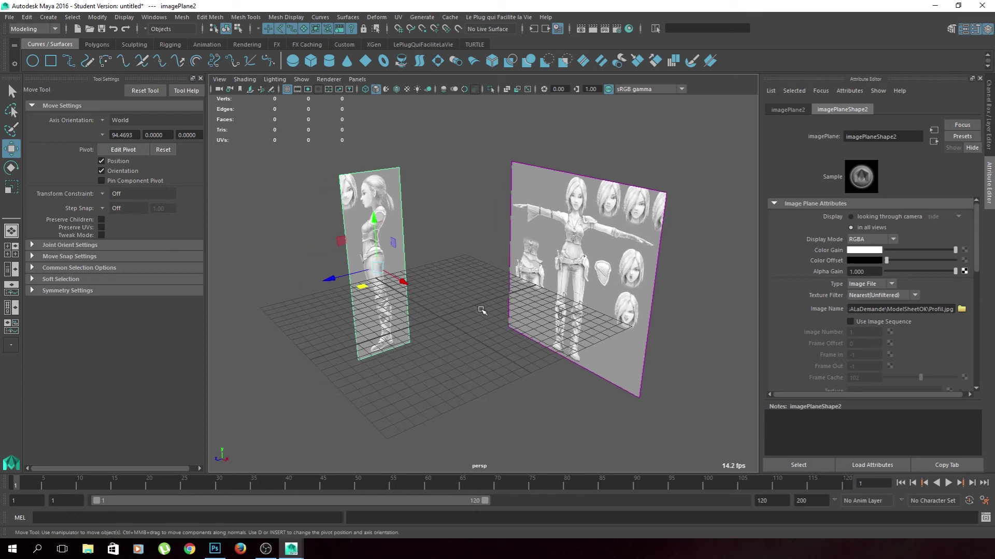
mouse_move(955, 271)
mouse_down()
mouse_move(886, 272)
mouse_move(955, 272)
mouse_up()
scroll(929, 362, down, 3)
scroll(929, 363, down, 3)
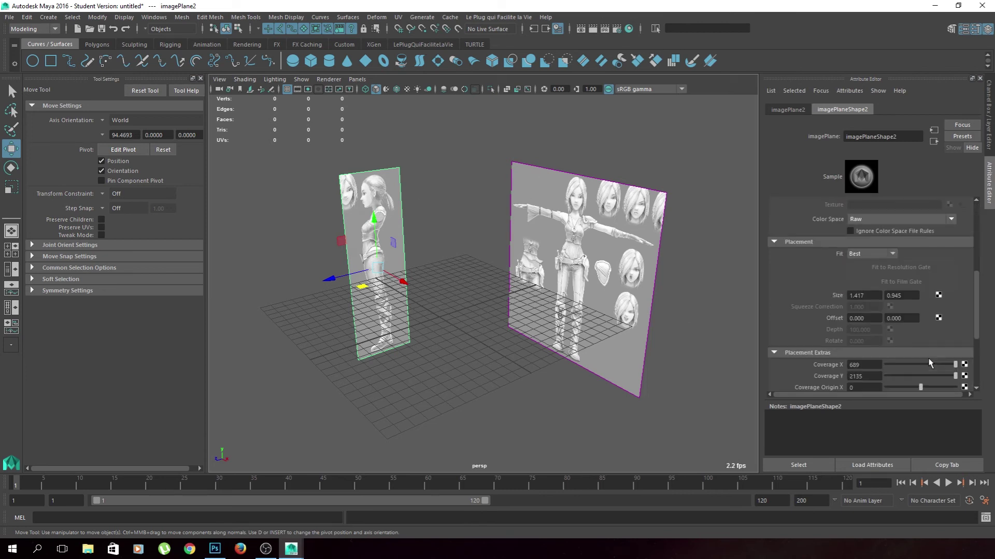
scroll(929, 363, up, 2)
click(902, 282)
scroll(884, 359, down, 2)
click(884, 386)
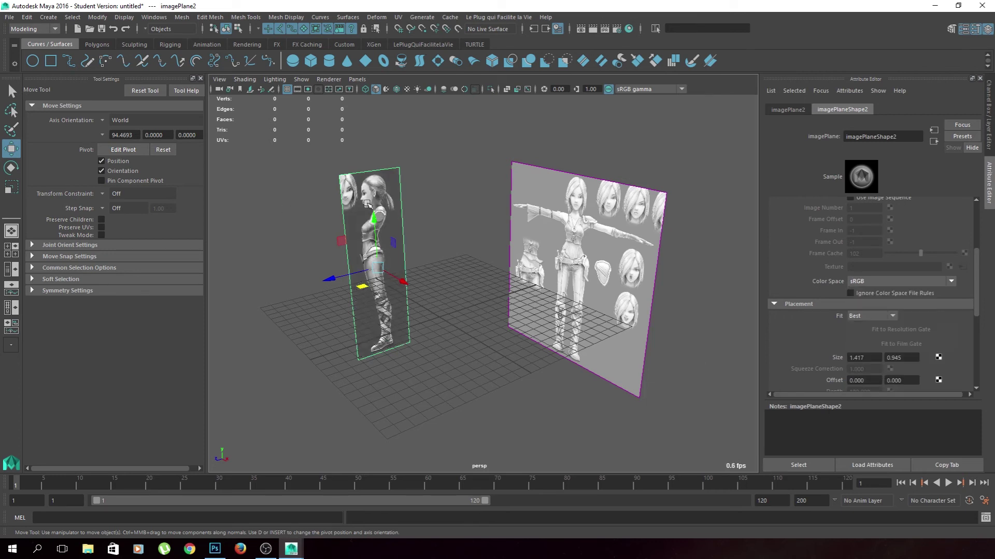
click(900, 281)
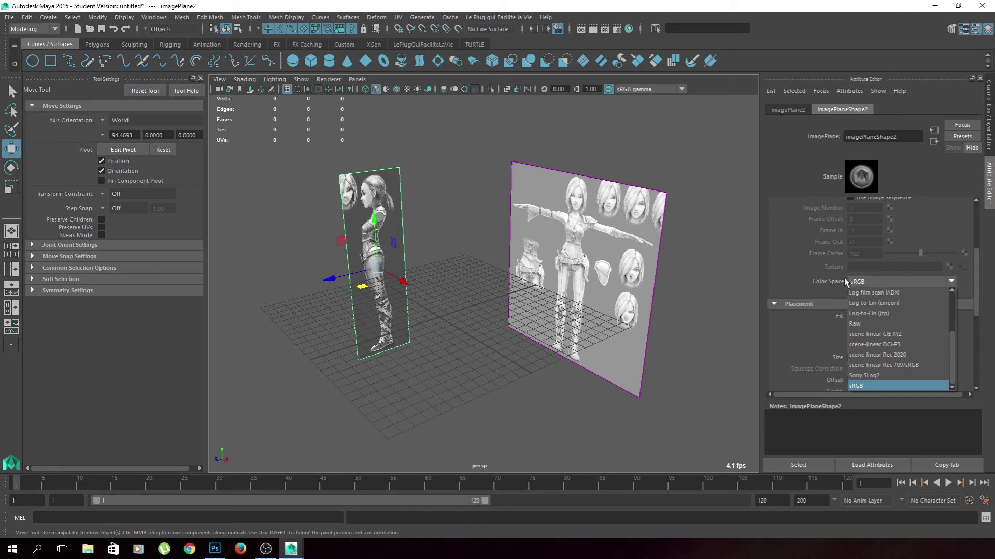
click(876, 325)
click(502, 421)
mouse_move(442, 395)
alt+mouse_down()
mouse_move(480, 373)
mouse_move(571, 395)
mouse_move(464, 379)
alt+mouse_up()
- In the maximized side view, create a polygon cube and move it up to the profile's face
key(space)
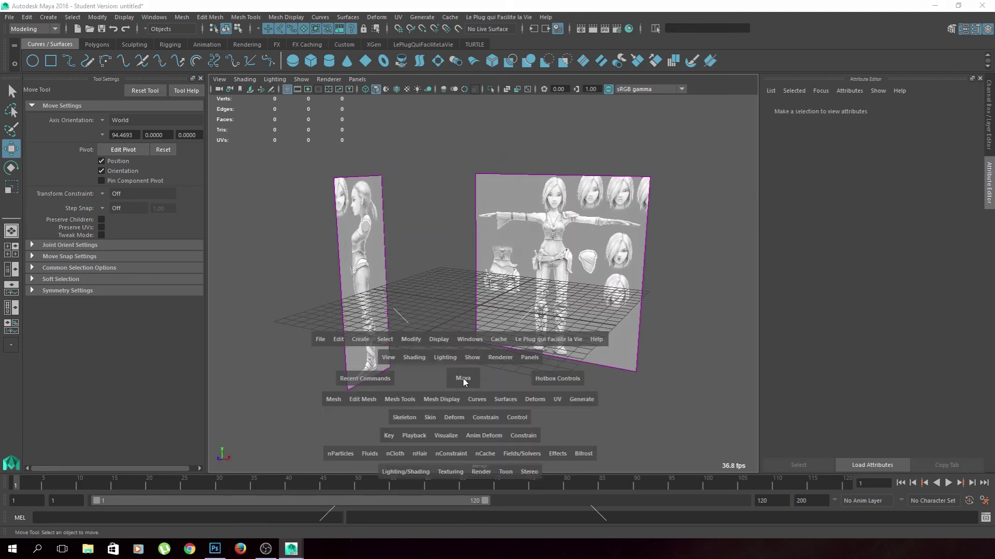
key(space)
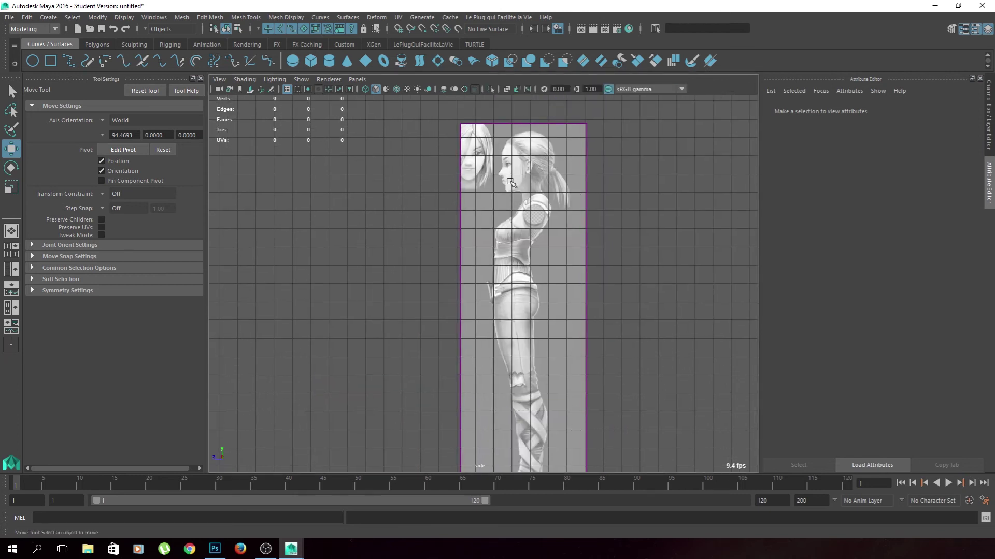
alt+middle_drag(579, 255, 580, 278)
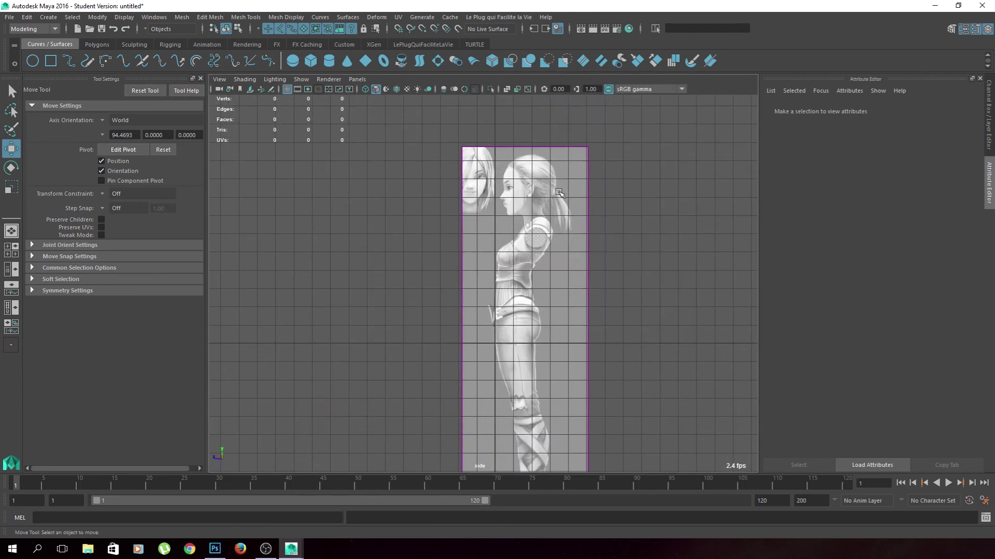
alt+middle_drag(546, 286, 513, 266)
shift+right_drag(513, 267, 513, 291)
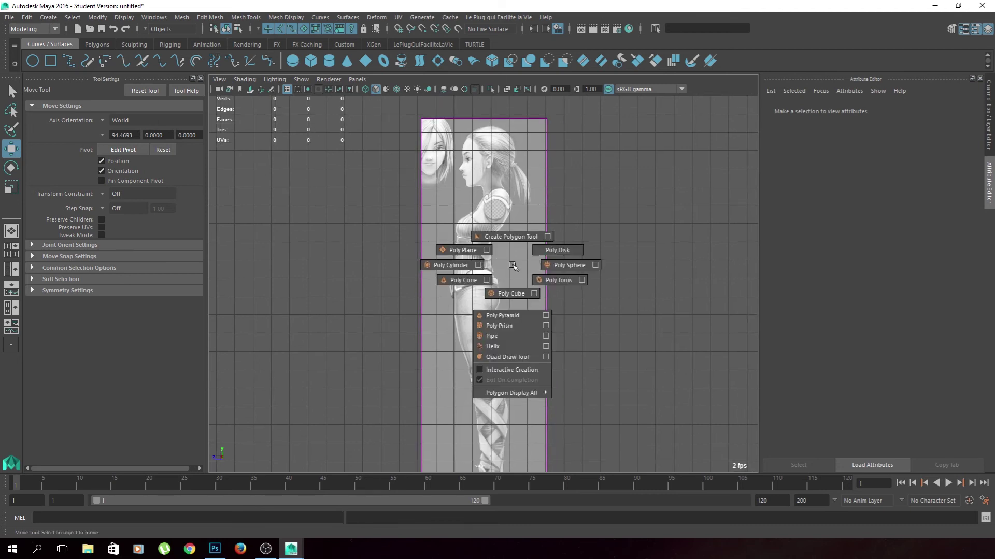
mouse_move(420, 281)
middle_down()
mouse_move(446, 126)
mouse_move(449, 231)
middle_up()
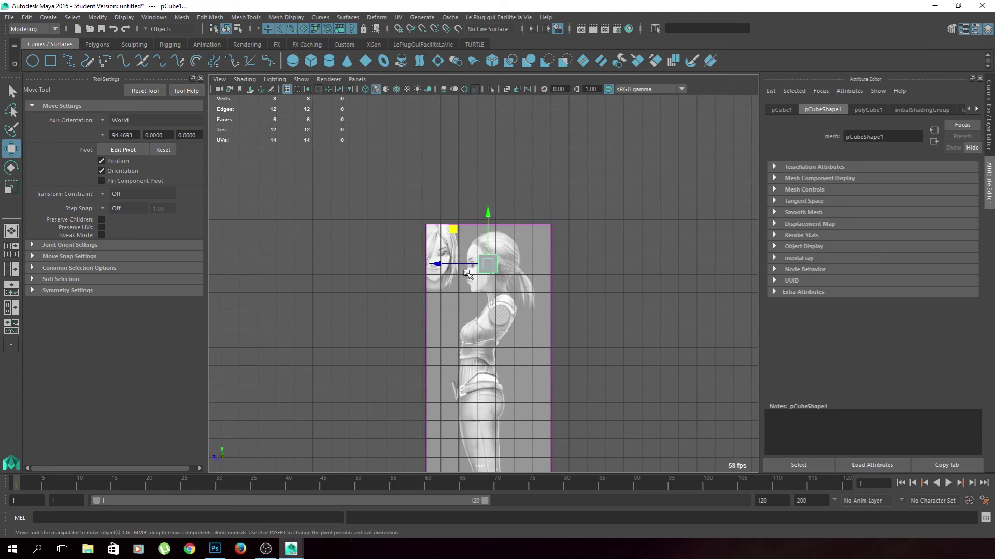
- Scale up the cube, smooth it into a rounded sphere, and move it over the head
key(r)
scroll(489, 264, up, 2)
scroll(518, 265, up, 2)
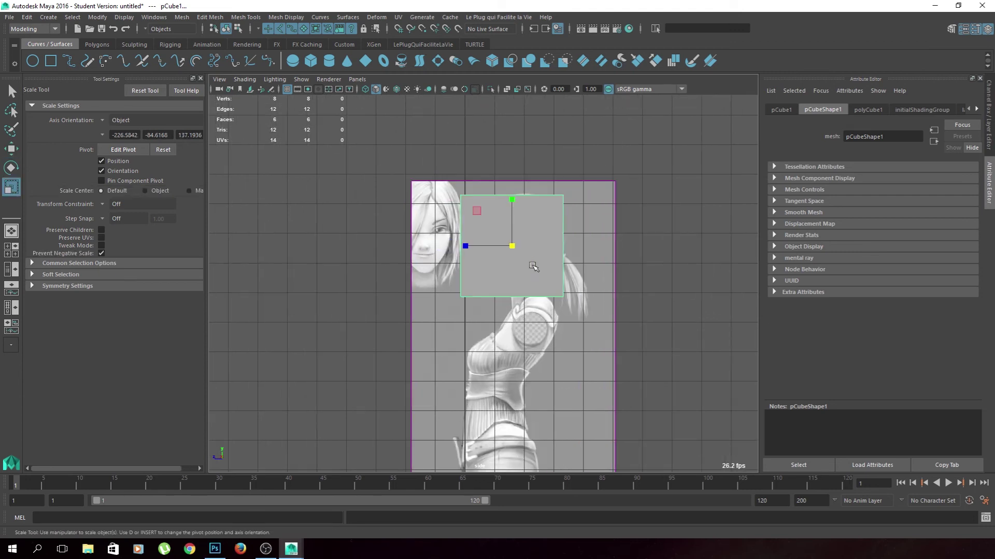
scroll(544, 259, up, 2)
shift+right_click(555, 252)
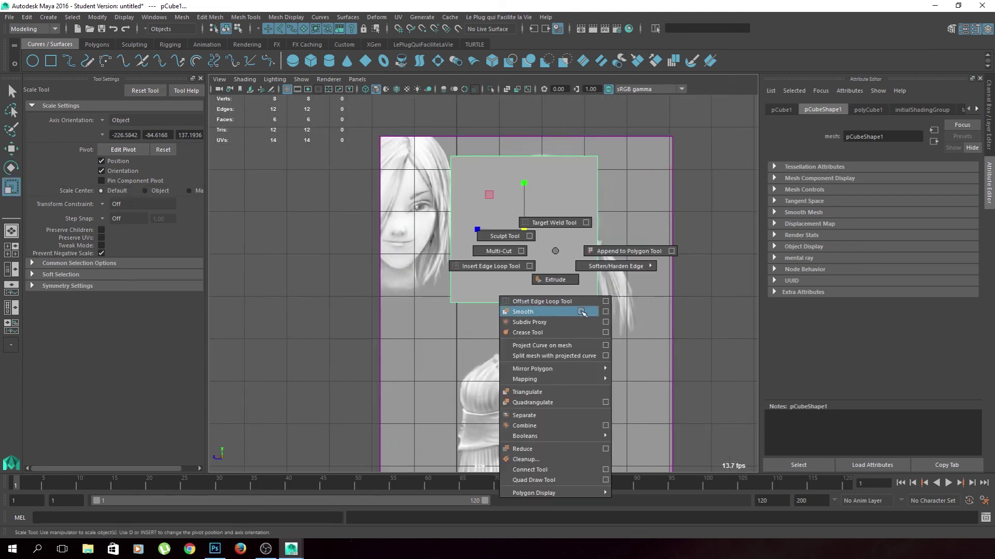
shift+right_drag(556, 253, 562, 311)
click(401, 209)
click(548, 241)
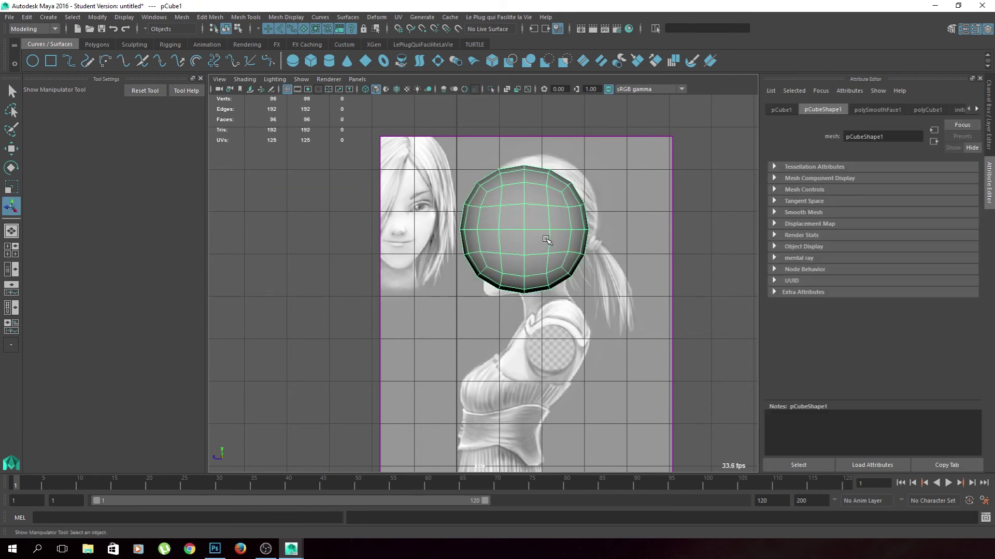
key(w)
drag(534, 231, 541, 214)
- Turn on X-ray and wireframe-on-shaded, frame the head, and switch the mesh to vertex mode
key(alt+a)
key(4)
scroll(537, 218, up, 1)
alt+middle_drag(541, 214, 532, 253)
right_drag(562, 236, 528, 239)
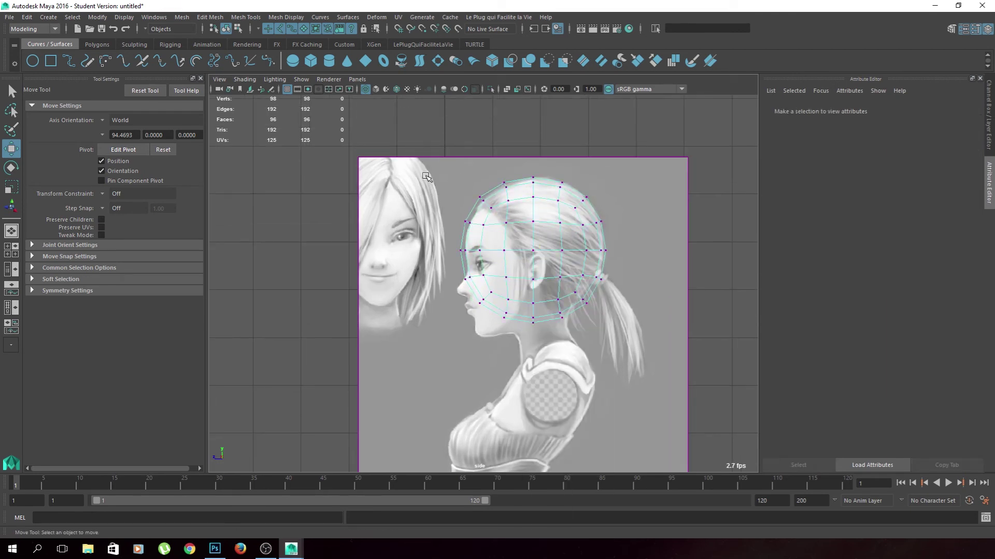
click(466, 226)
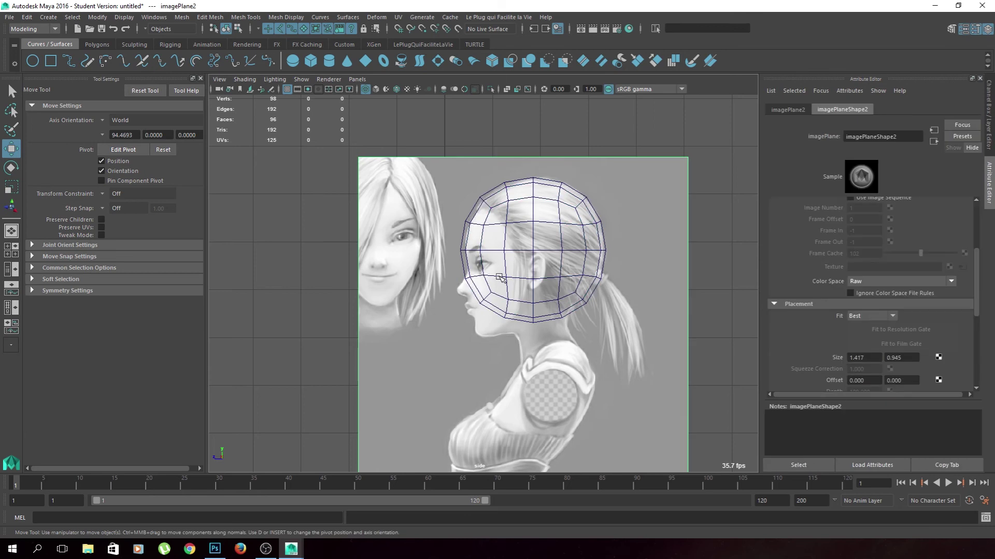
alt+middle_drag(499, 278, 518, 288)
key(F9)
- Pull the lower front, back and chin vertices down to follow the profile's jawline
click(486, 235)
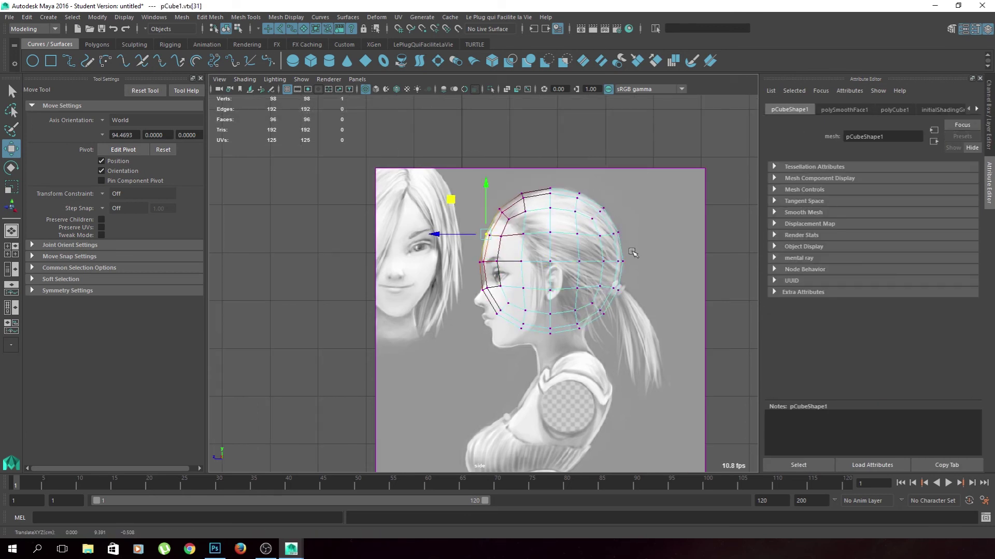
drag(635, 226, 609, 295)
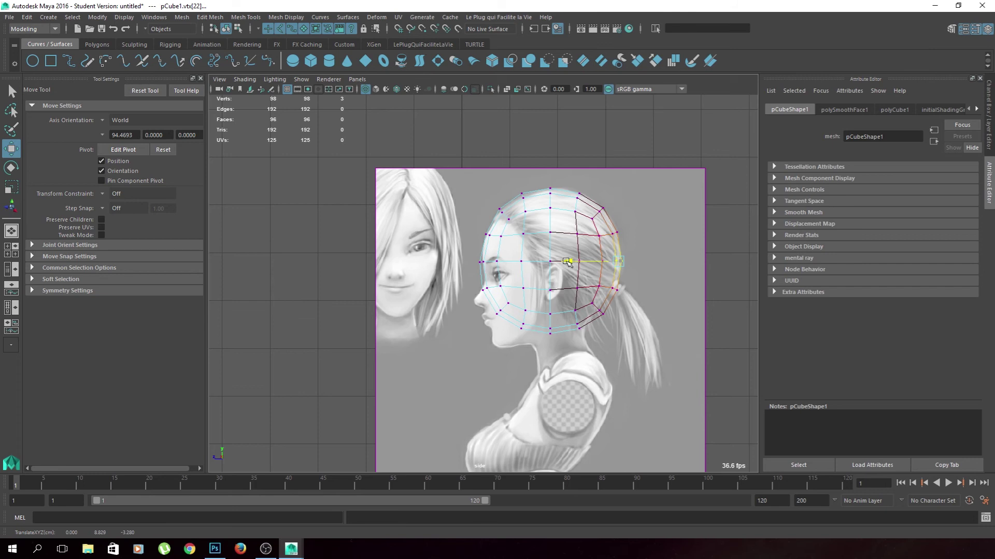
click(482, 262)
drag(435, 262, 470, 316)
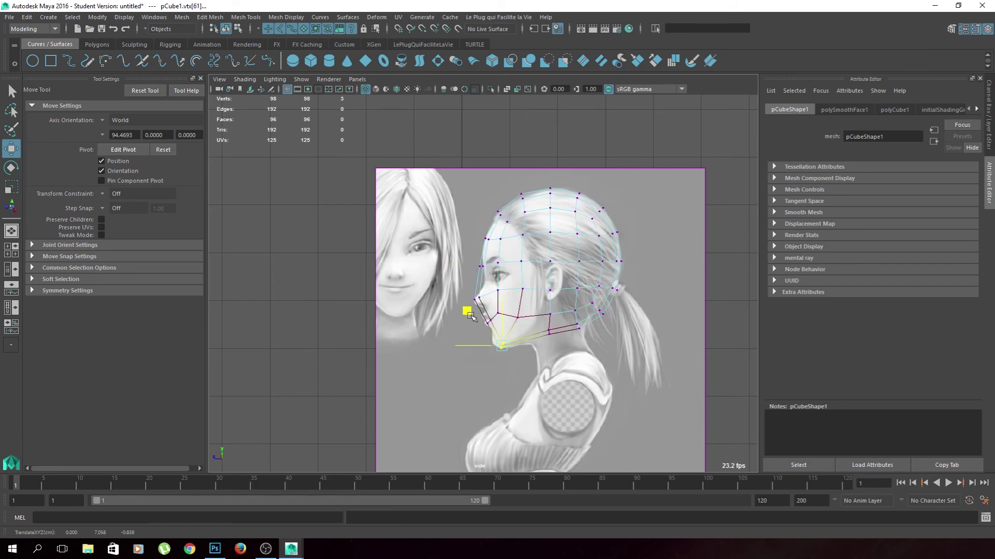
click(500, 316)
click(502, 316)
right_drag(495, 254, 456, 251)
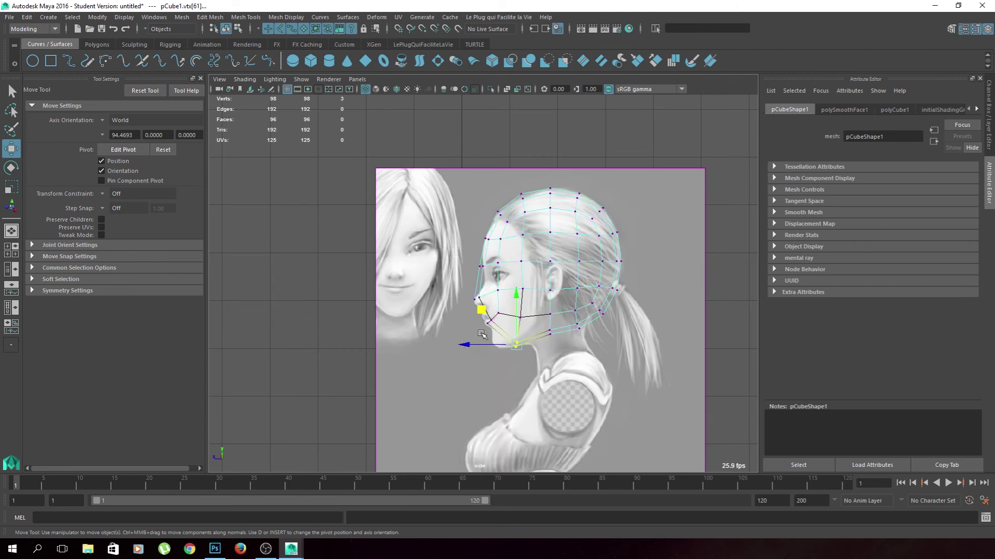
click(460, 341)
click(549, 334)
- Move the back-of-head vertex up and inward to match the skull outline
alt+middle_drag(595, 376, 566, 312)
click(647, 314)
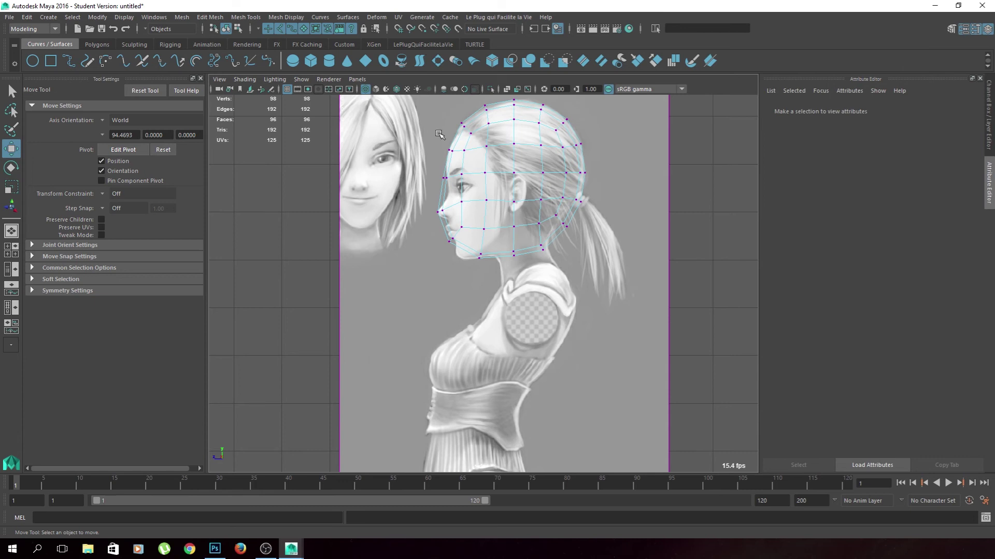
alt+middle_drag(461, 218, 452, 228)
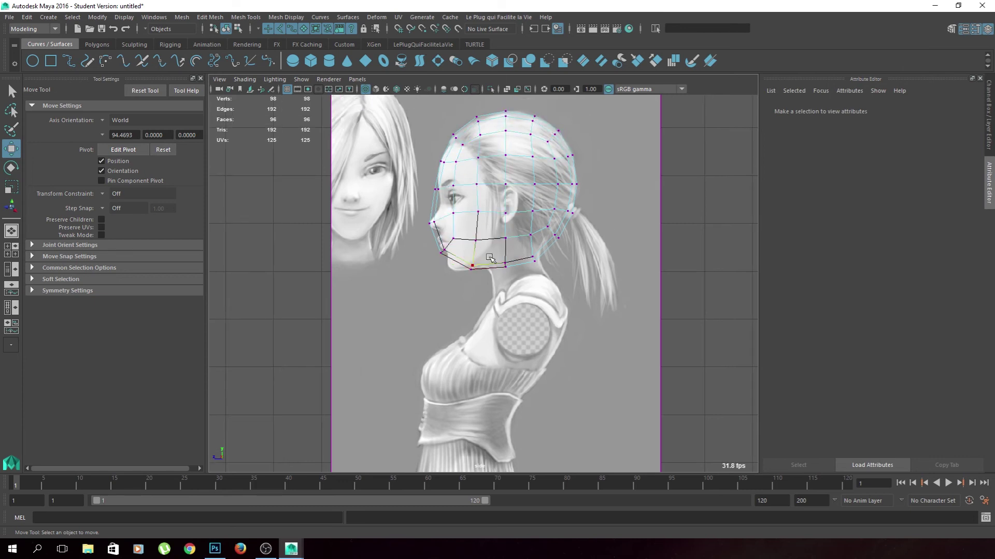
click(556, 236)
drag(525, 206, 516, 200)
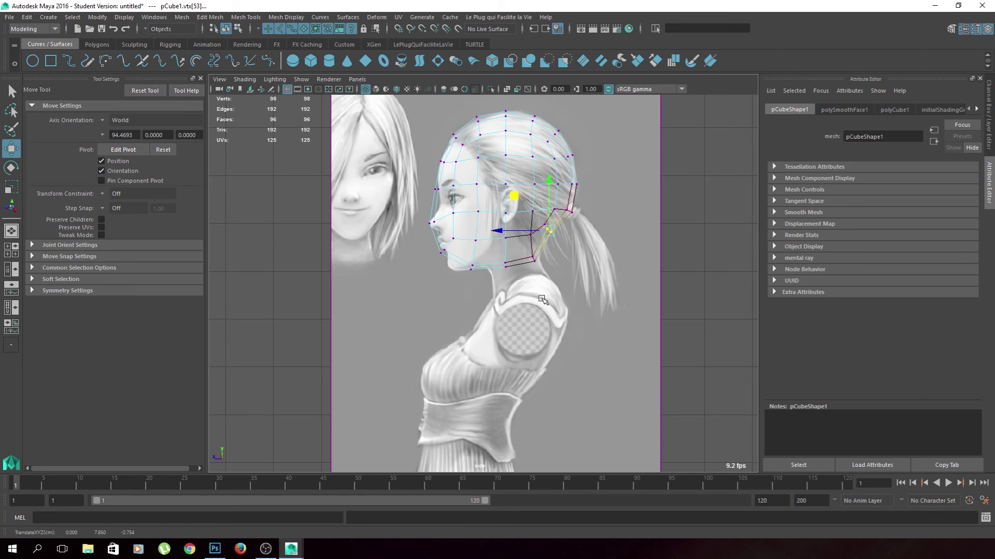
alt+middle_drag(542, 299, 531, 301)
click(508, 303)
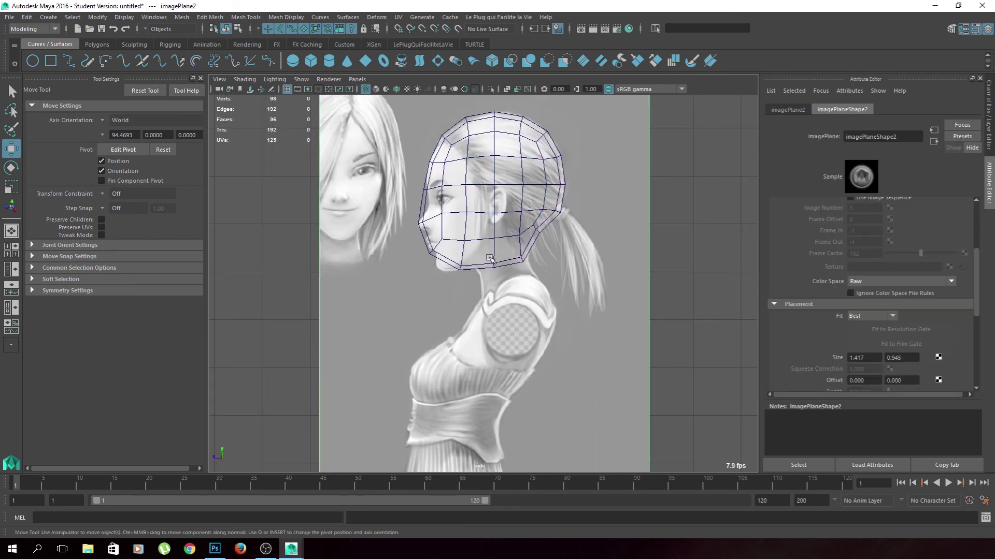
- Maximize the front view, zoom onto the head in wireframe, and put the mesh in vertex mode
alt+right_drag(495, 389, 497, 271)
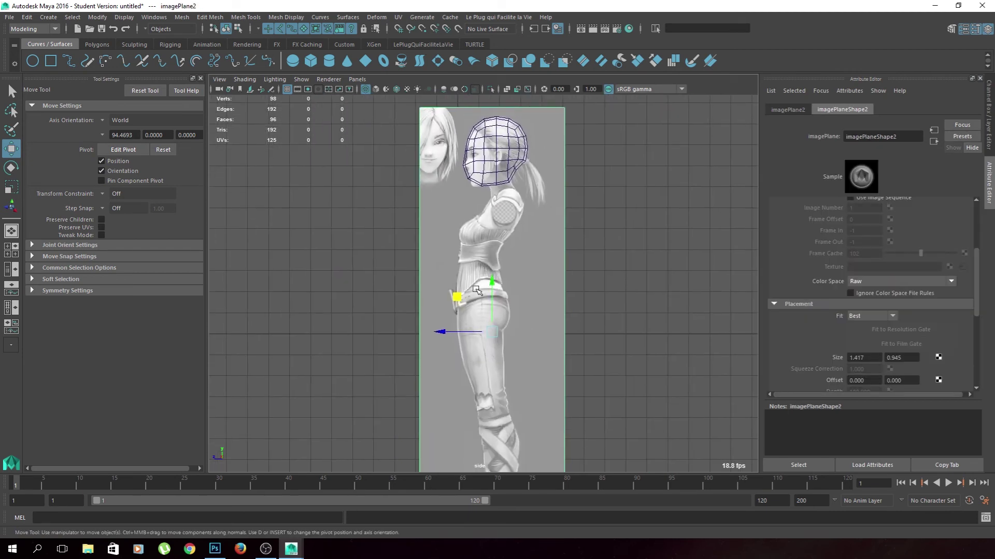
key(space)
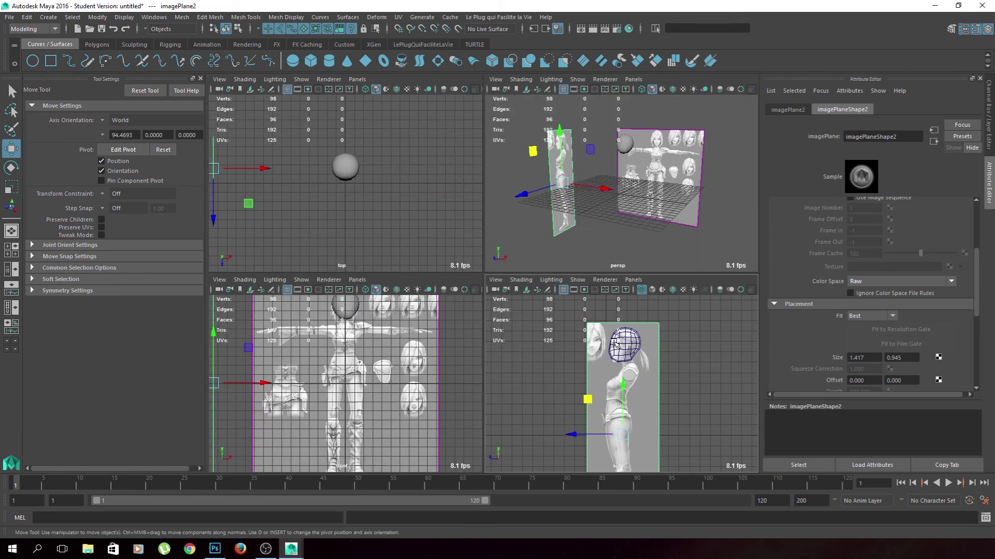
scroll(631, 354, up, 3)
alt+middle_drag(636, 346, 584, 360)
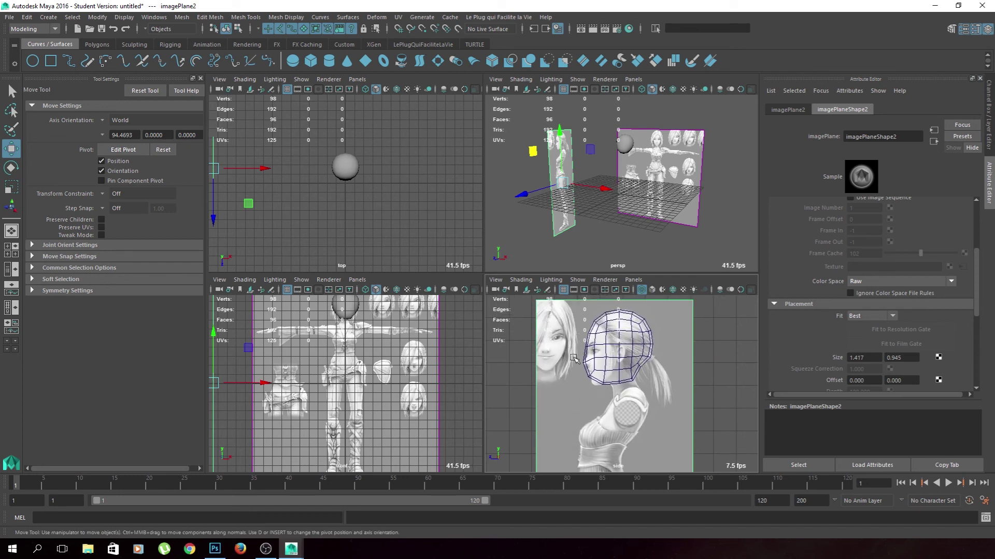
key(space)
scroll(501, 342, up, 2)
scroll(502, 341, up, 3)
scroll(501, 341, up, 3)
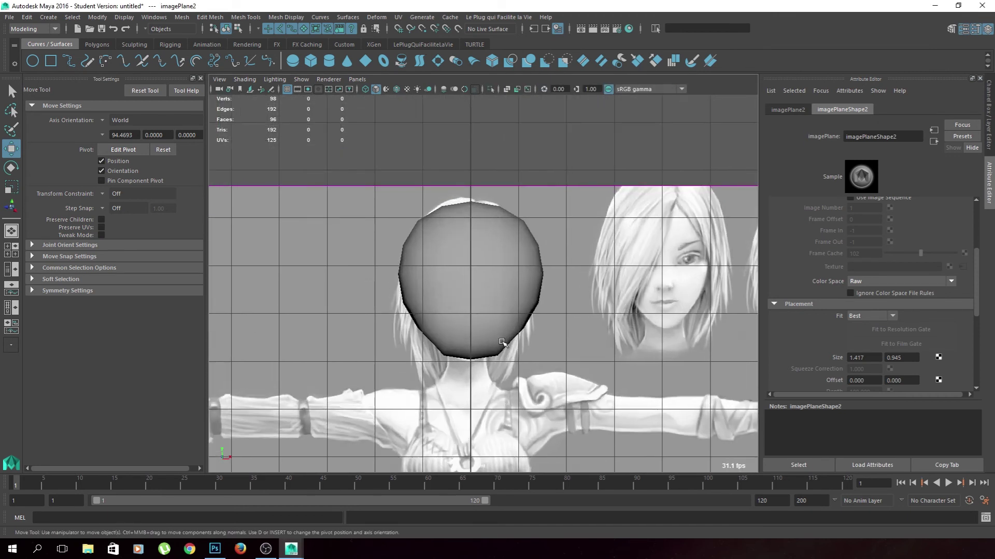
key(4)
scroll(567, 169, up, 1)
scroll(567, 169, up, 1)
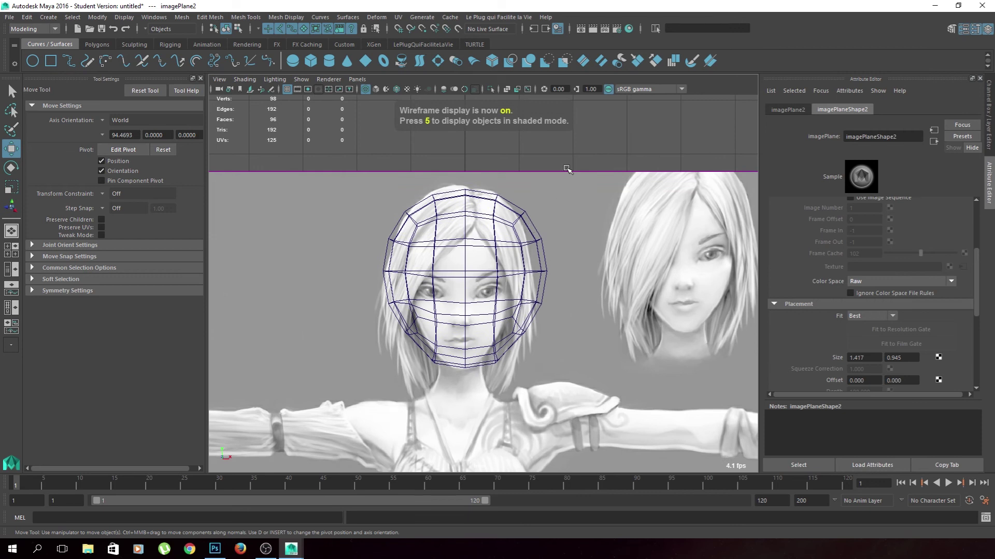
click(528, 243)
key(F9)
- Select all head vertices and scale them narrower horizontally to match the front face
drag(311, 155, 733, 422)
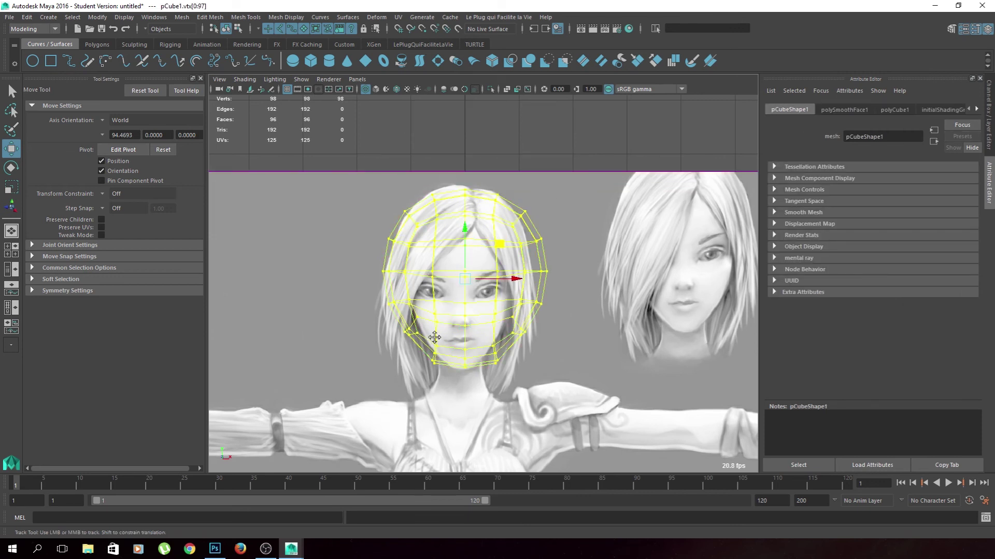
scroll(434, 337, up, 1)
key(r)
drag(519, 279, 518, 277)
key(w)
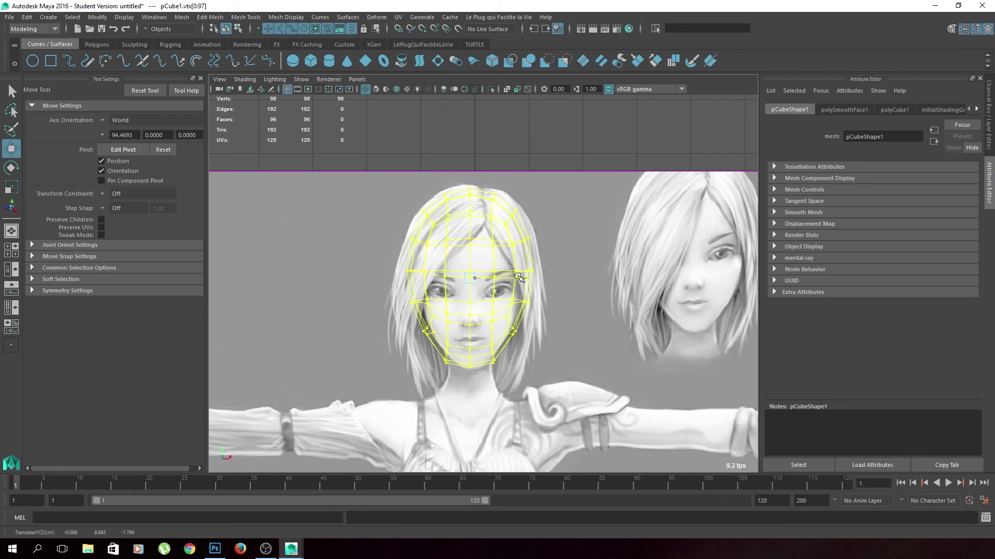
scroll(519, 277, down, 1)
- Adjust the four left-jaw vertices and pull the left-cheek vertex onto the face outline
drag(429, 358, 449, 307)
key(r)
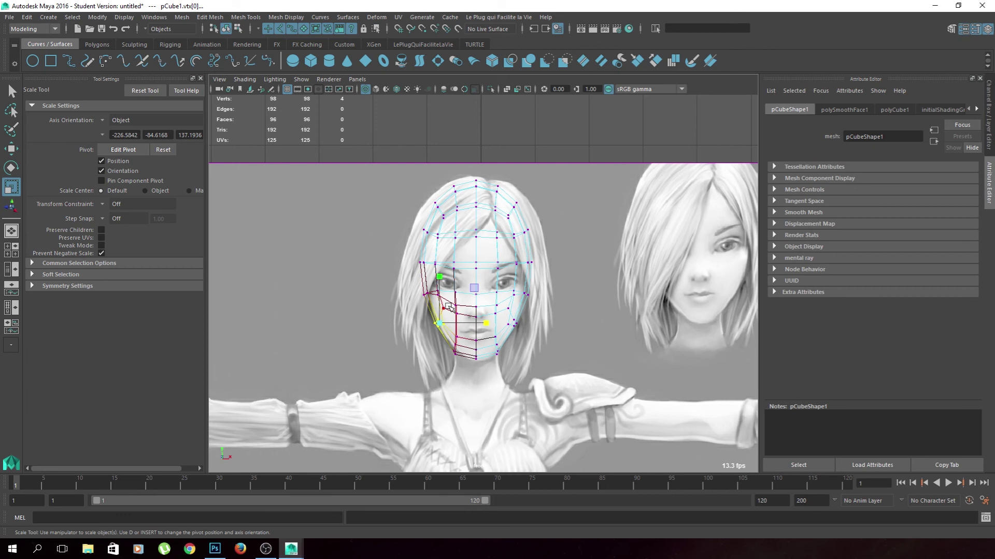
key(w)
click(405, 293)
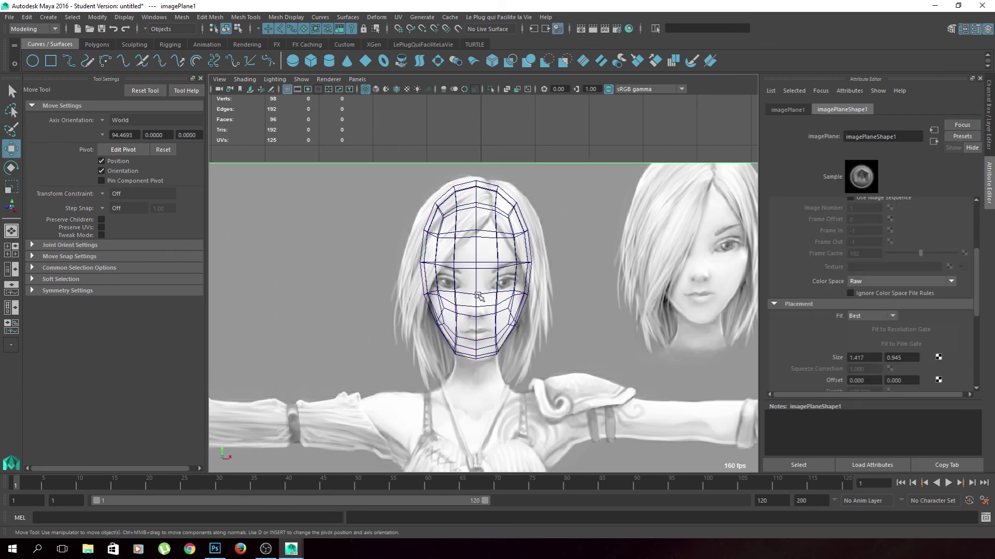
right_drag(478, 297, 408, 283)
mouse_move(407, 283)
mouse_down()
mouse_move(430, 305)
mouse_move(460, 260)
mouse_up()
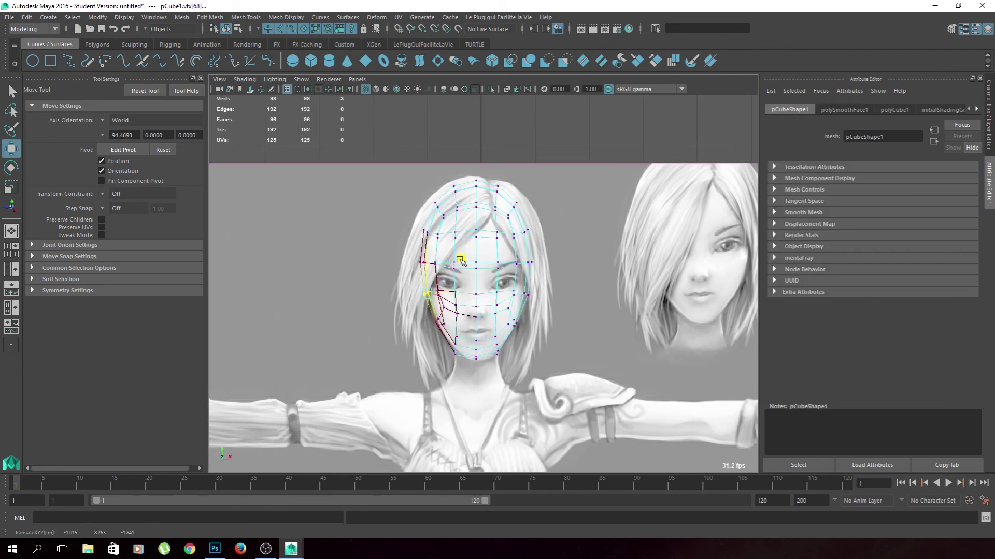
- Fit the temple and chin vertices to the reference, then select the faces of the head's right half
click(425, 231)
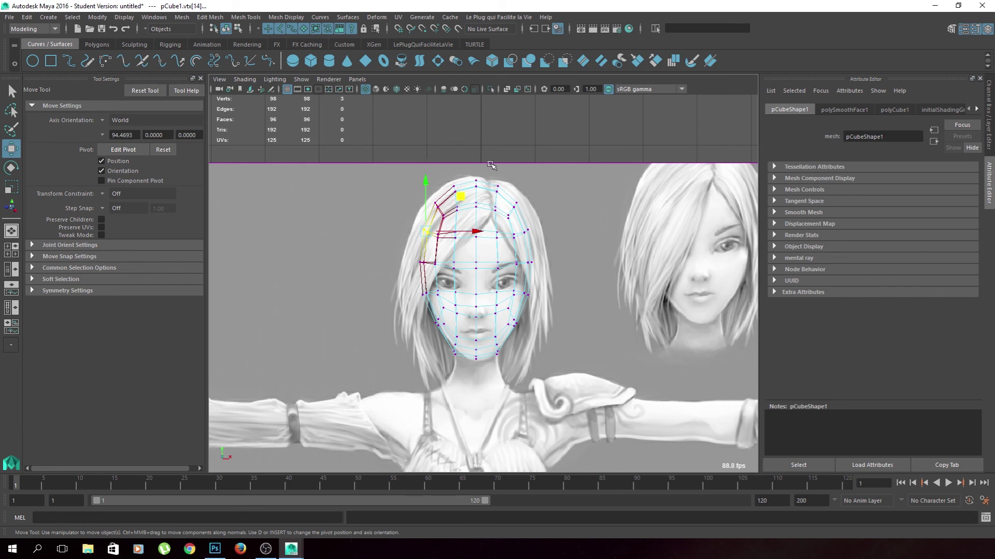
click(526, 294)
click(423, 263)
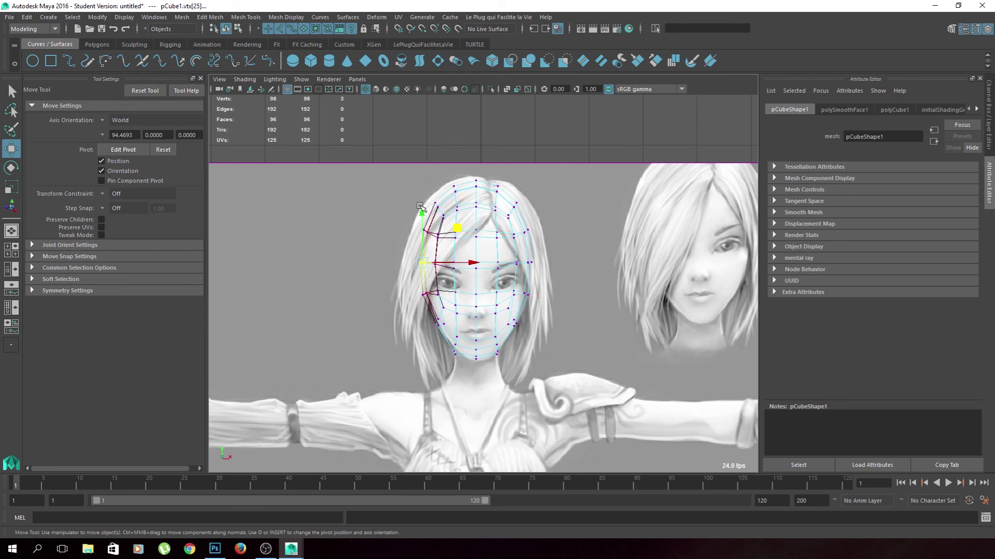
click(455, 350)
middle_drag(484, 324, 488, 318)
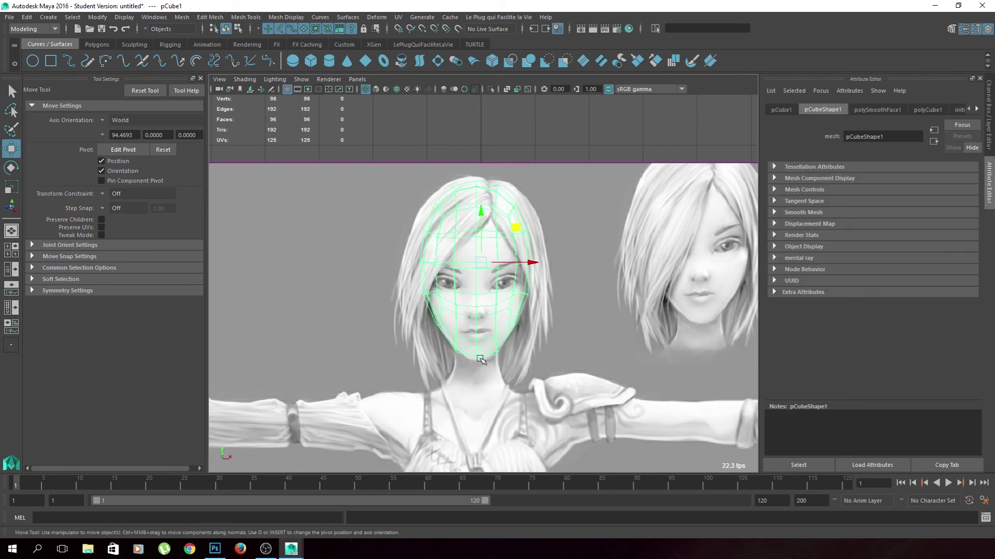
click(473, 310)
mouse_move(510, 250)
right_down()
mouse_move(494, 274)
mouse_move(509, 279)
right_up()
drag(536, 179, 484, 379)
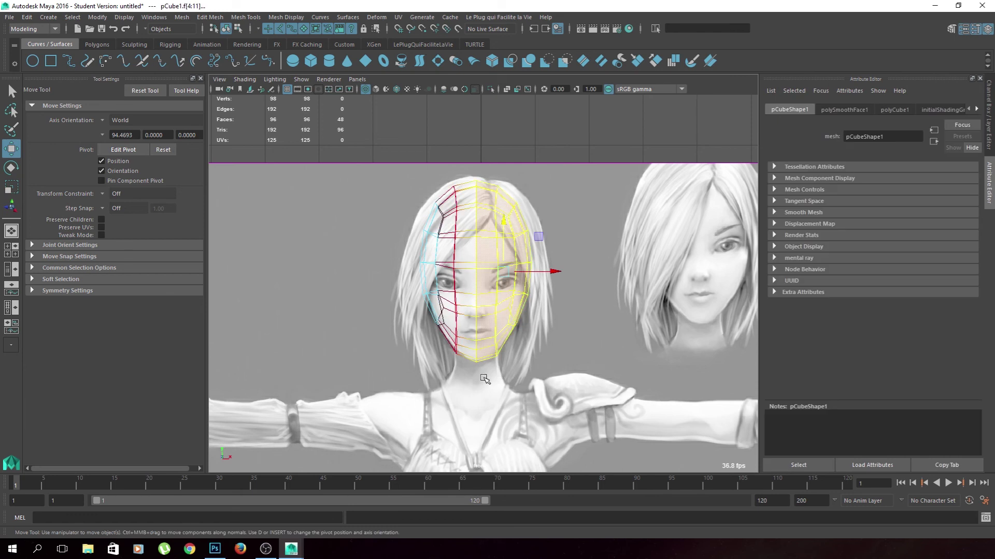
- Delete the head's right-half faces and reselect the half head in object mode
key(Delete)
right_drag(443, 244, 482, 233)
key(space)
key(space)
mouse_move(591, 247)
alt+mouse_down()
mouse_move(466, 233)
mouse_move(535, 290)
alt+mouse_up()
click(427, 221)
scroll(535, 290, up, 3)
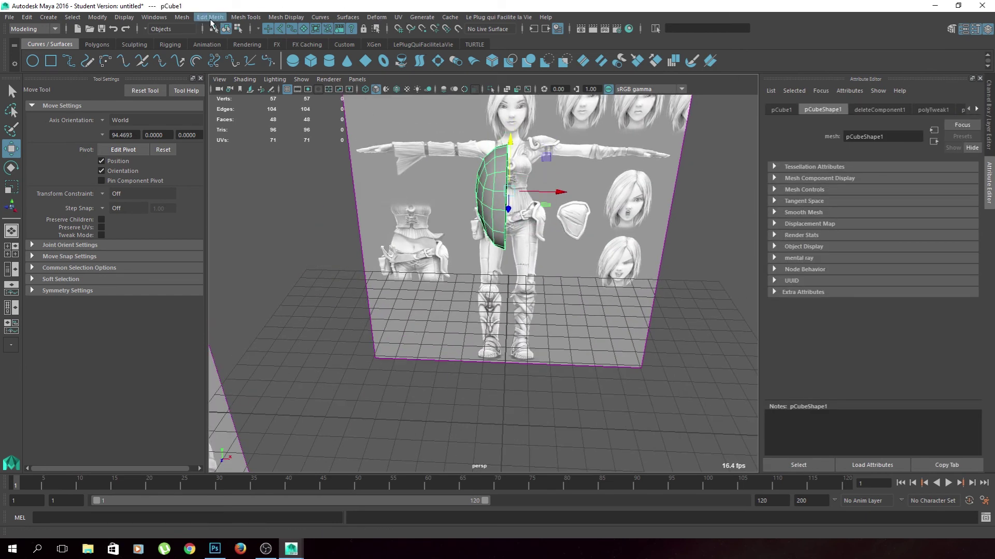
- Mirror the half head along +X, raising the merge threshold to 0.037 to fuse the seam
click(179, 17)
click(208, 166)
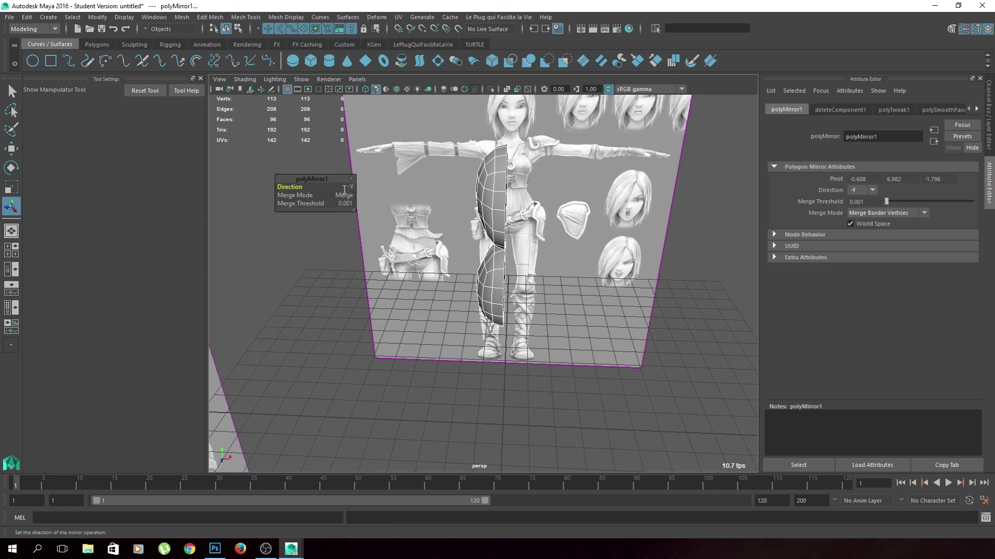
drag(308, 188, 290, 188)
click(352, 187)
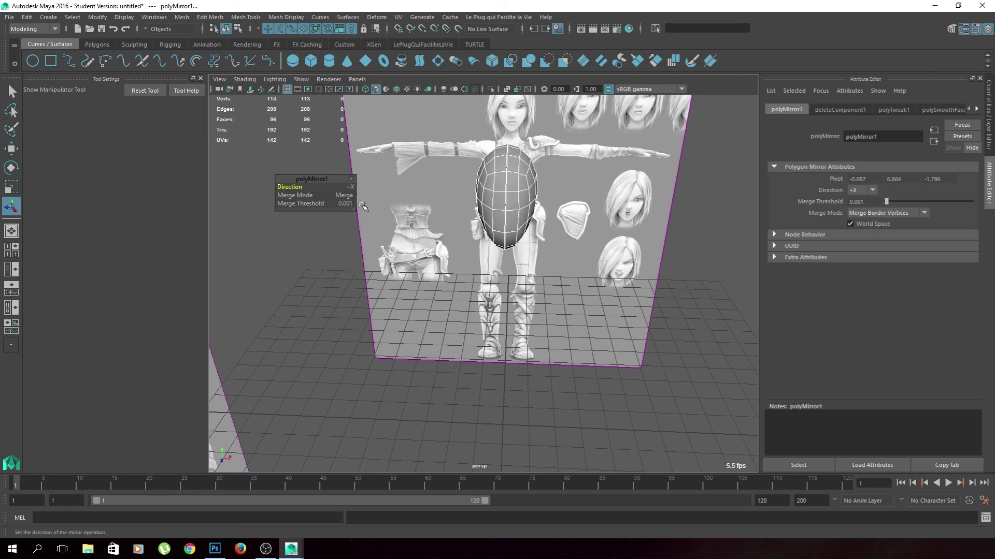
drag(445, 218, 392, 245)
scroll(391, 245, up, 1)
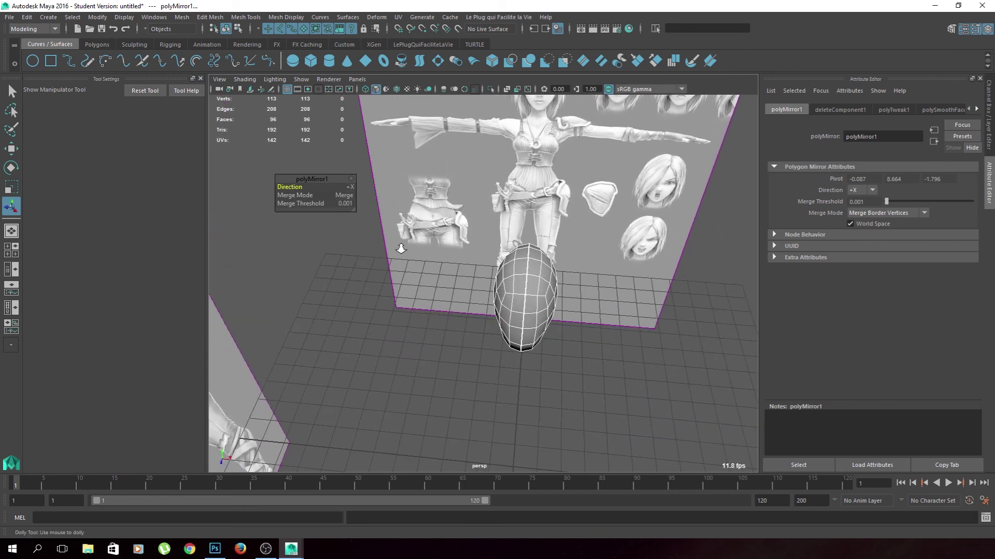
scroll(414, 248, up, 2)
scroll(435, 253, up, 2)
scroll(451, 258, up, 2)
alt+drag(452, 257, 469, 211)
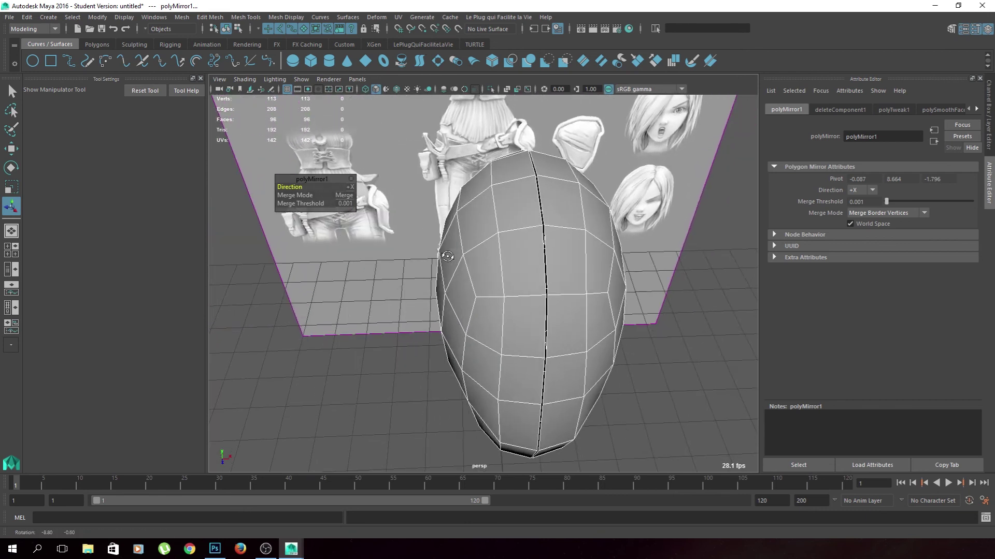
drag(342, 202, 738, 282)
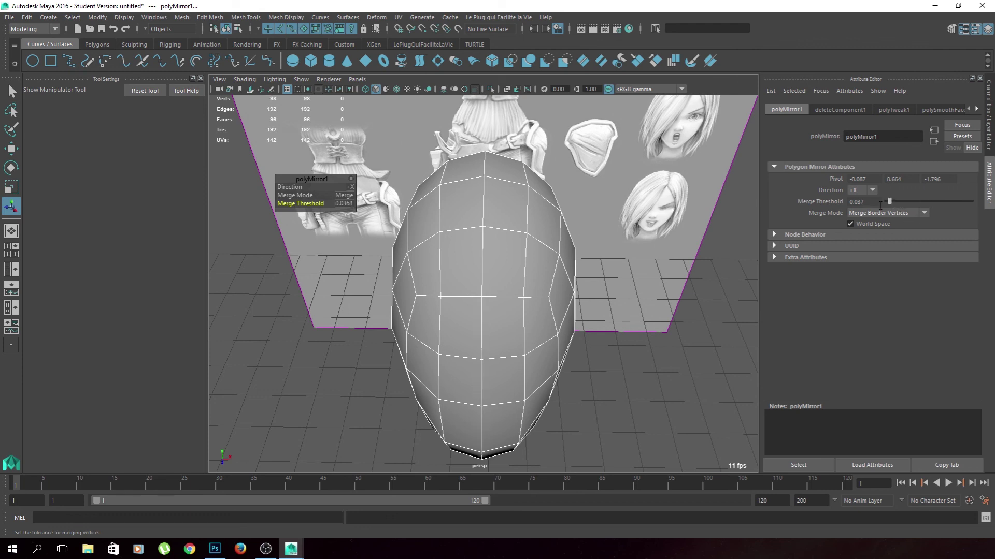
scroll(466, 285, down, 5)
mouse_move(466, 290)
alt+mouse_down()
mouse_move(444, 326)
mouse_move(571, 367)
mouse_move(577, 415)
mouse_move(533, 415)
mouse_move(566, 400)
mouse_move(373, 402)
mouse_move(368, 411)
alt+mouse_up()
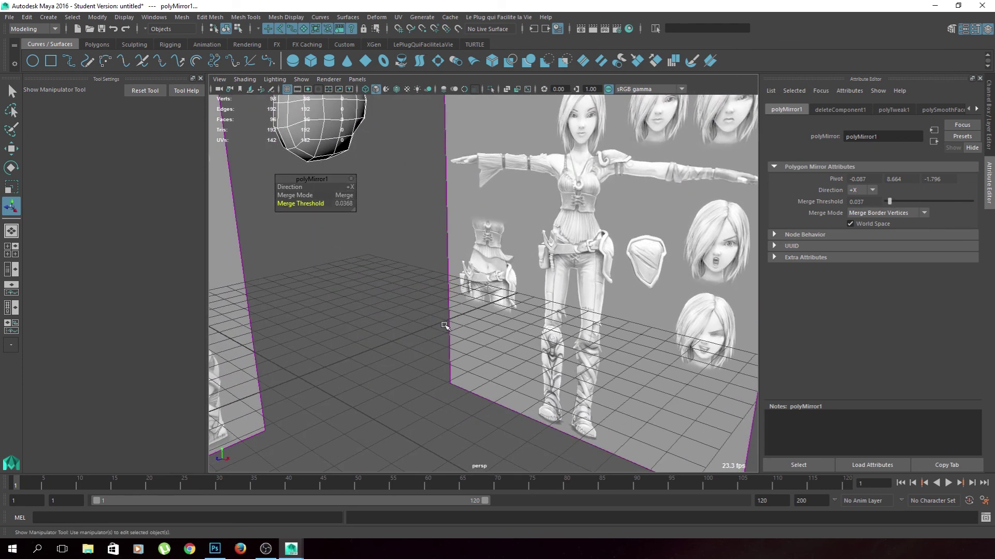
mouse_move(487, 225)
alt+mouse_down()
mouse_move(684, 215)
mouse_move(688, 182)
mouse_move(635, 188)
mouse_move(628, 206)
mouse_move(638, 223)
mouse_move(459, 226)
alt+mouse_up()
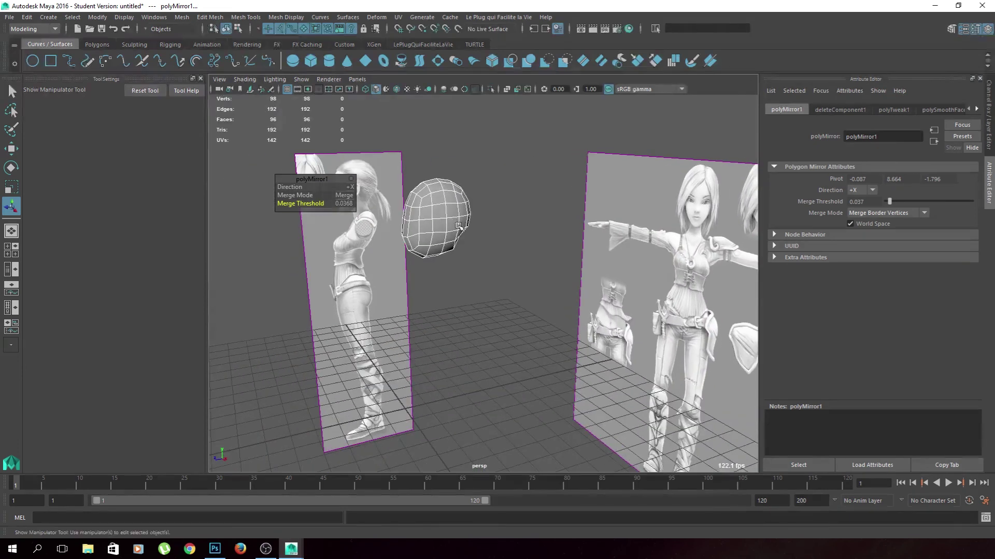
alt+middle_drag(435, 220, 455, 239)
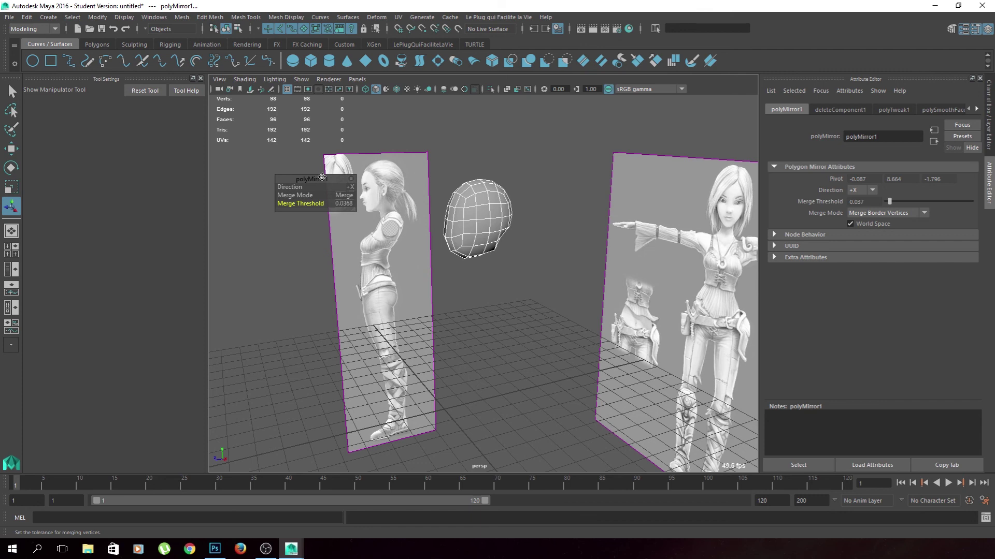
drag(321, 179, 270, 162)
scroll(407, 310, down, 3)
alt+drag(407, 310, 477, 306)
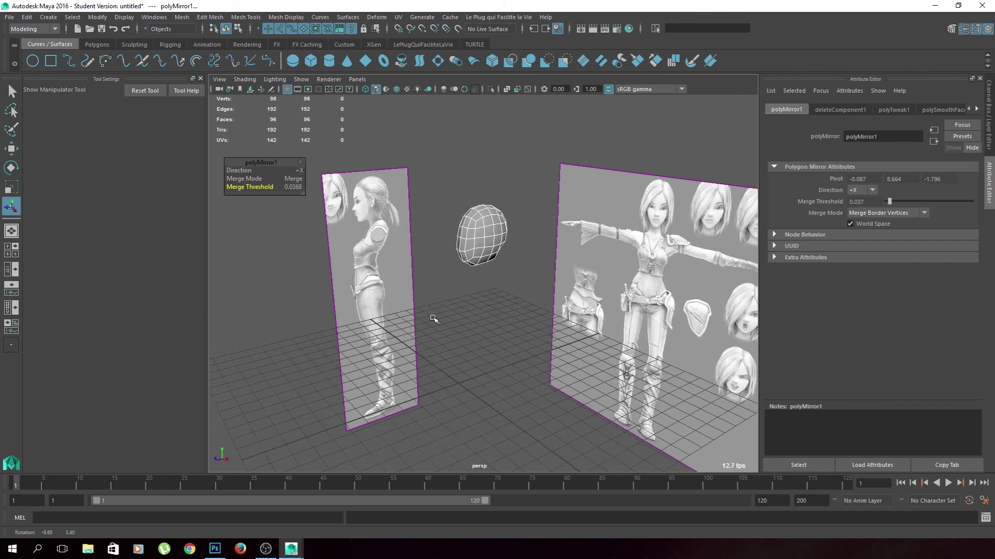